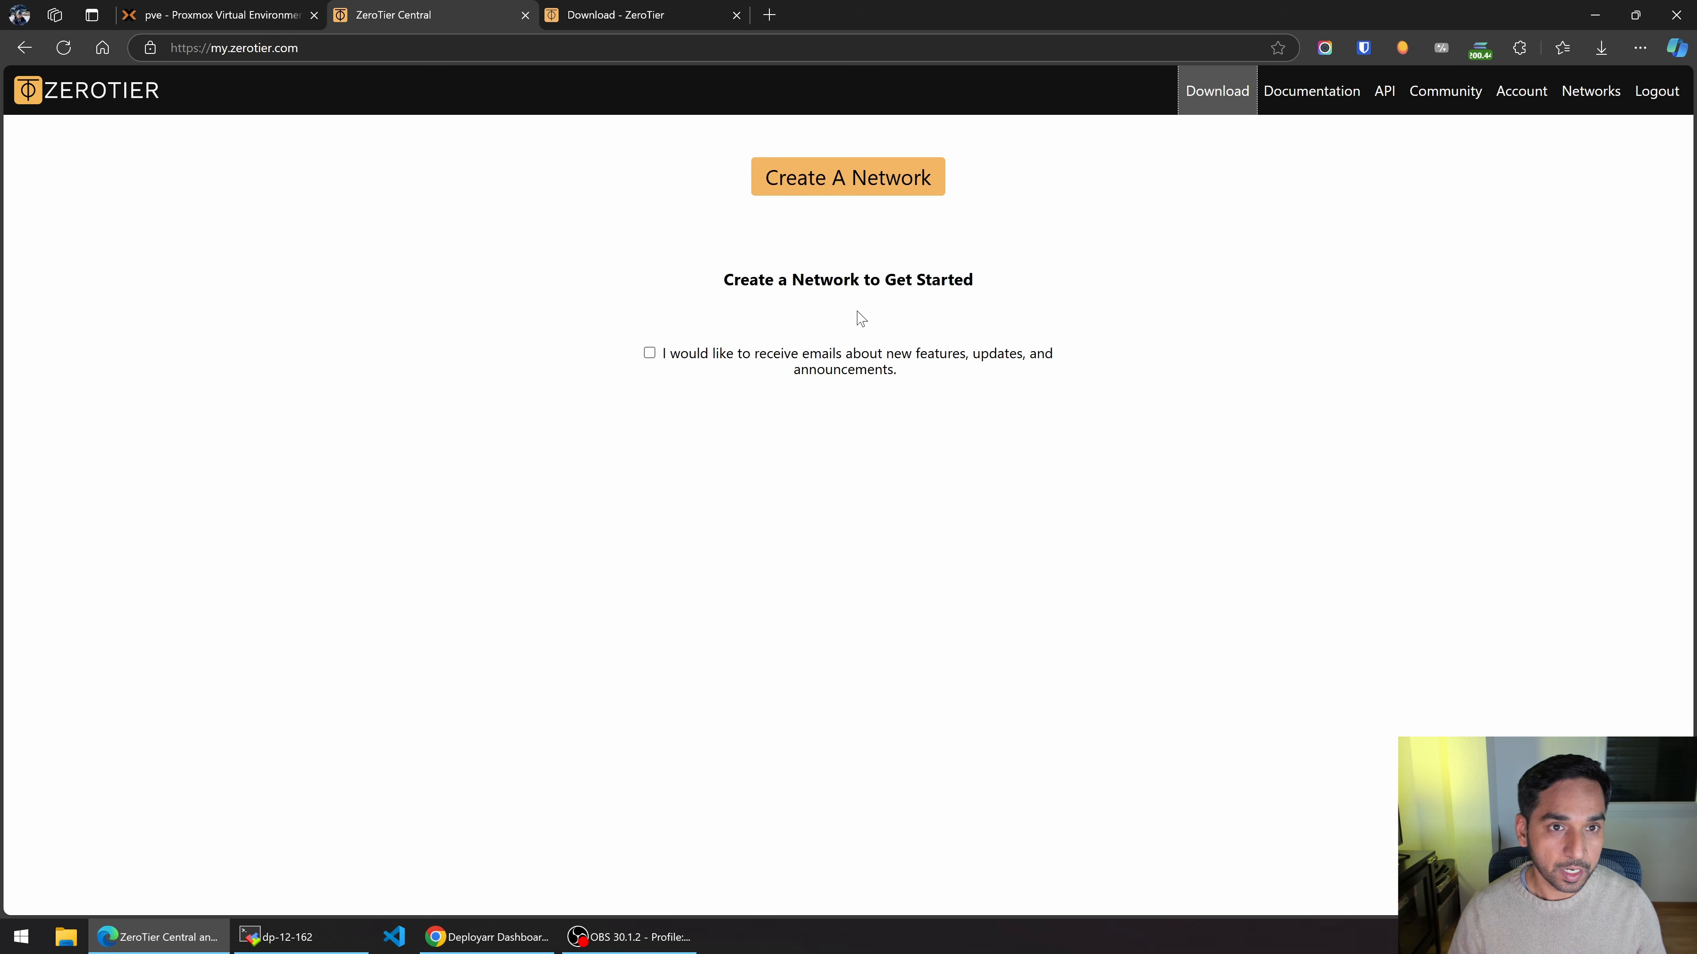
Review the Windows MSI installer section on the ZeroTier download page.
{"action": "left_click", "coordinate": [705, 18]}
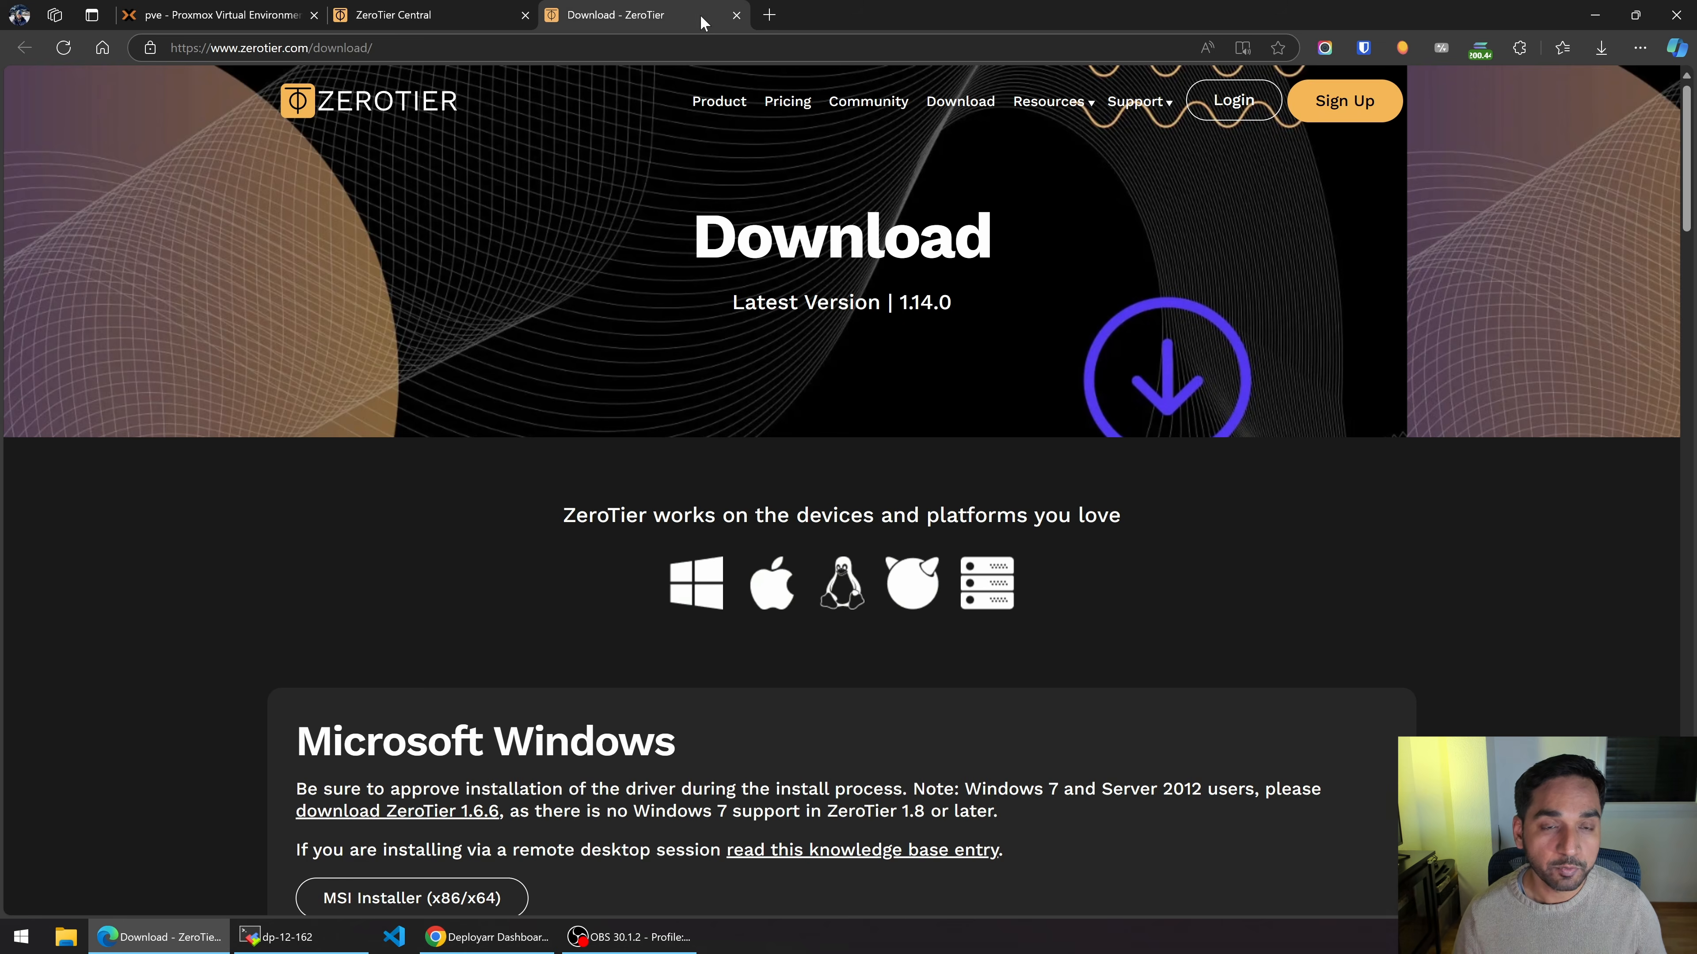
{"action": "scroll", "coordinate": [326, 342], "scroll_direction": "down", "scroll_amount": 4}
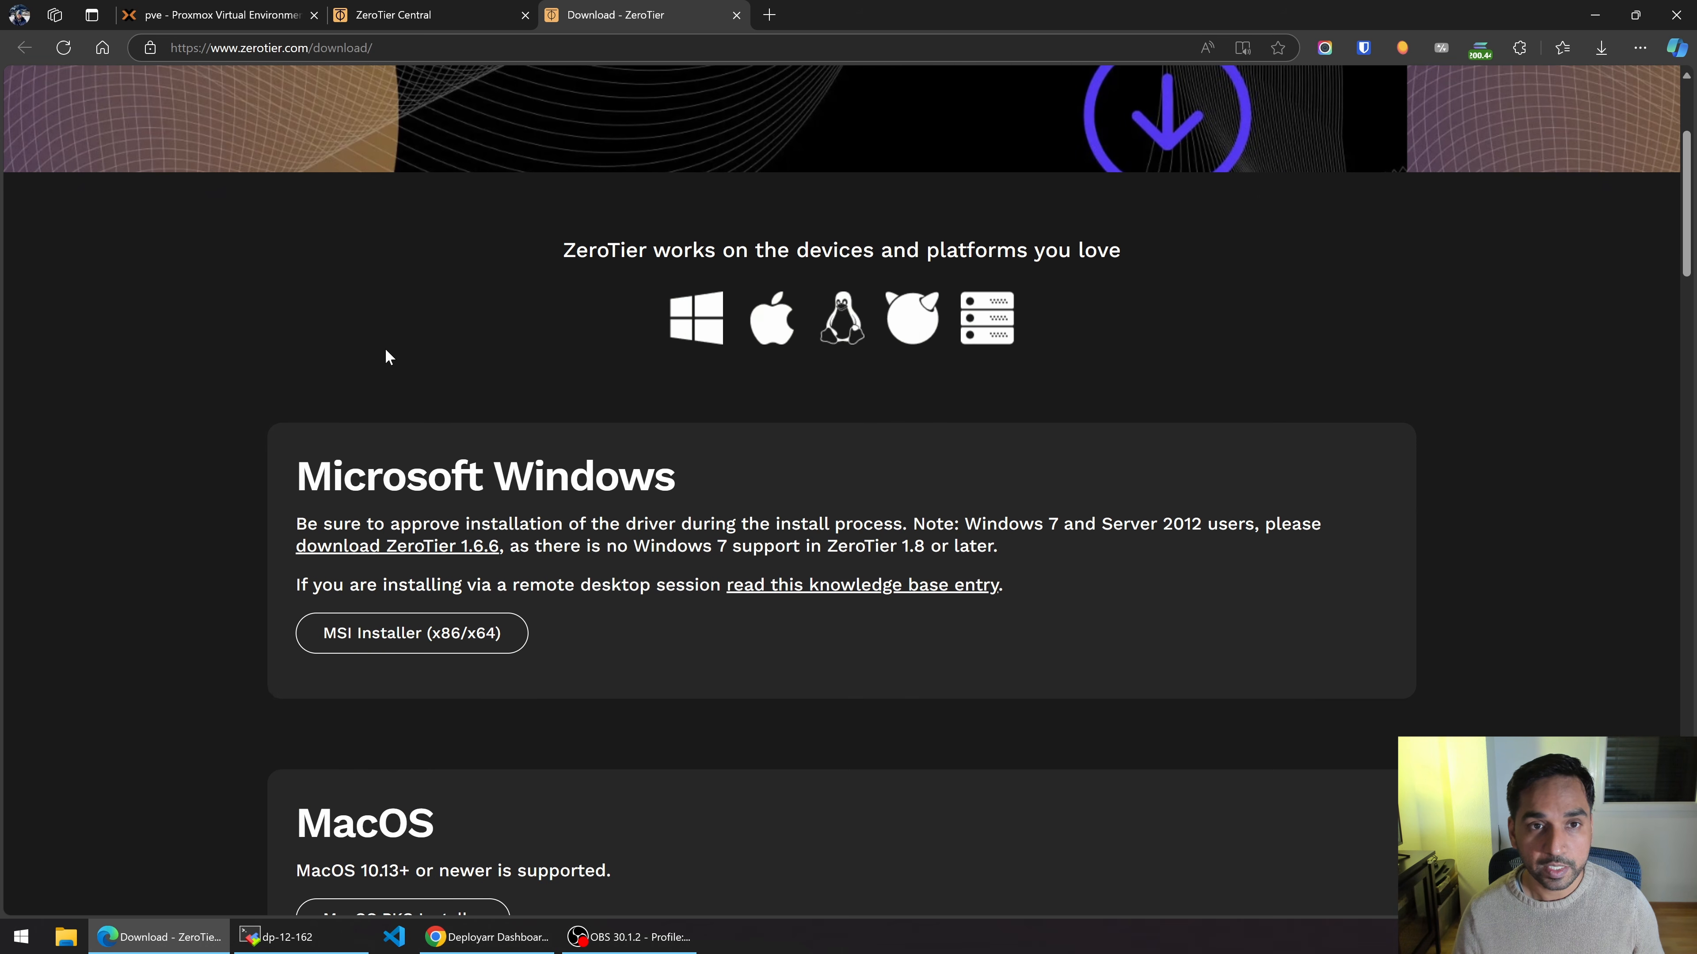
{"action": "scroll", "coordinate": [383, 353], "scroll_direction": "down", "scroll_amount": 4}
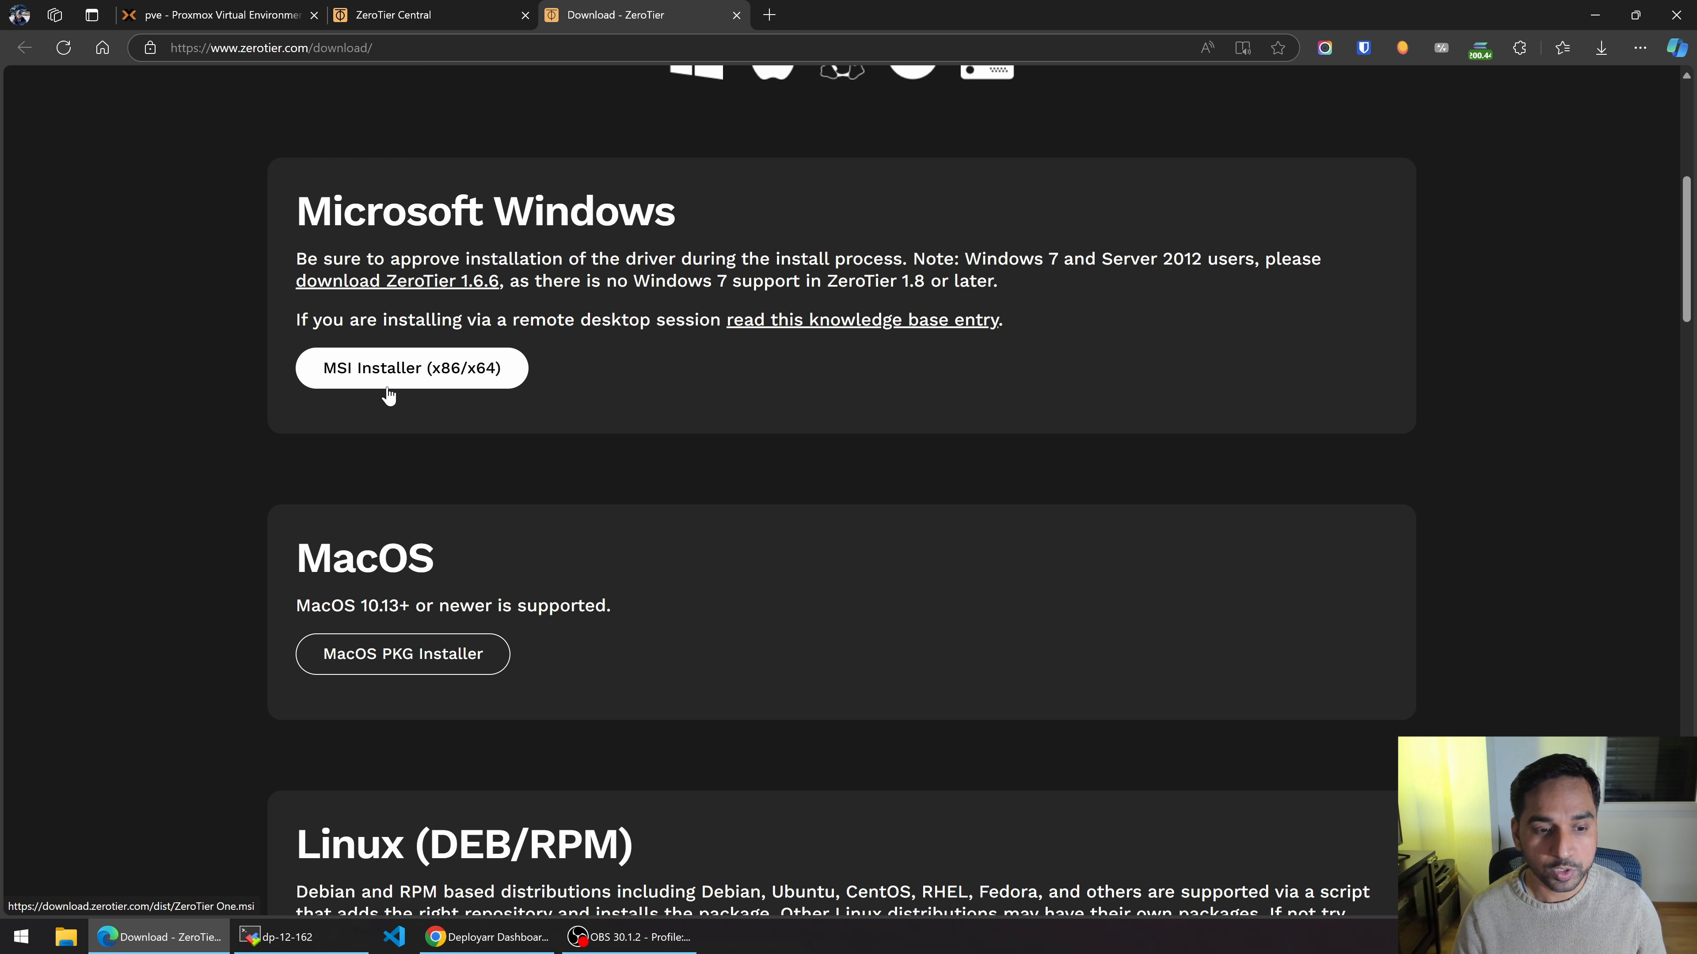
{"action": "scroll", "coordinate": [388, 395], "scroll_direction": "down", "scroll_amount": 5}
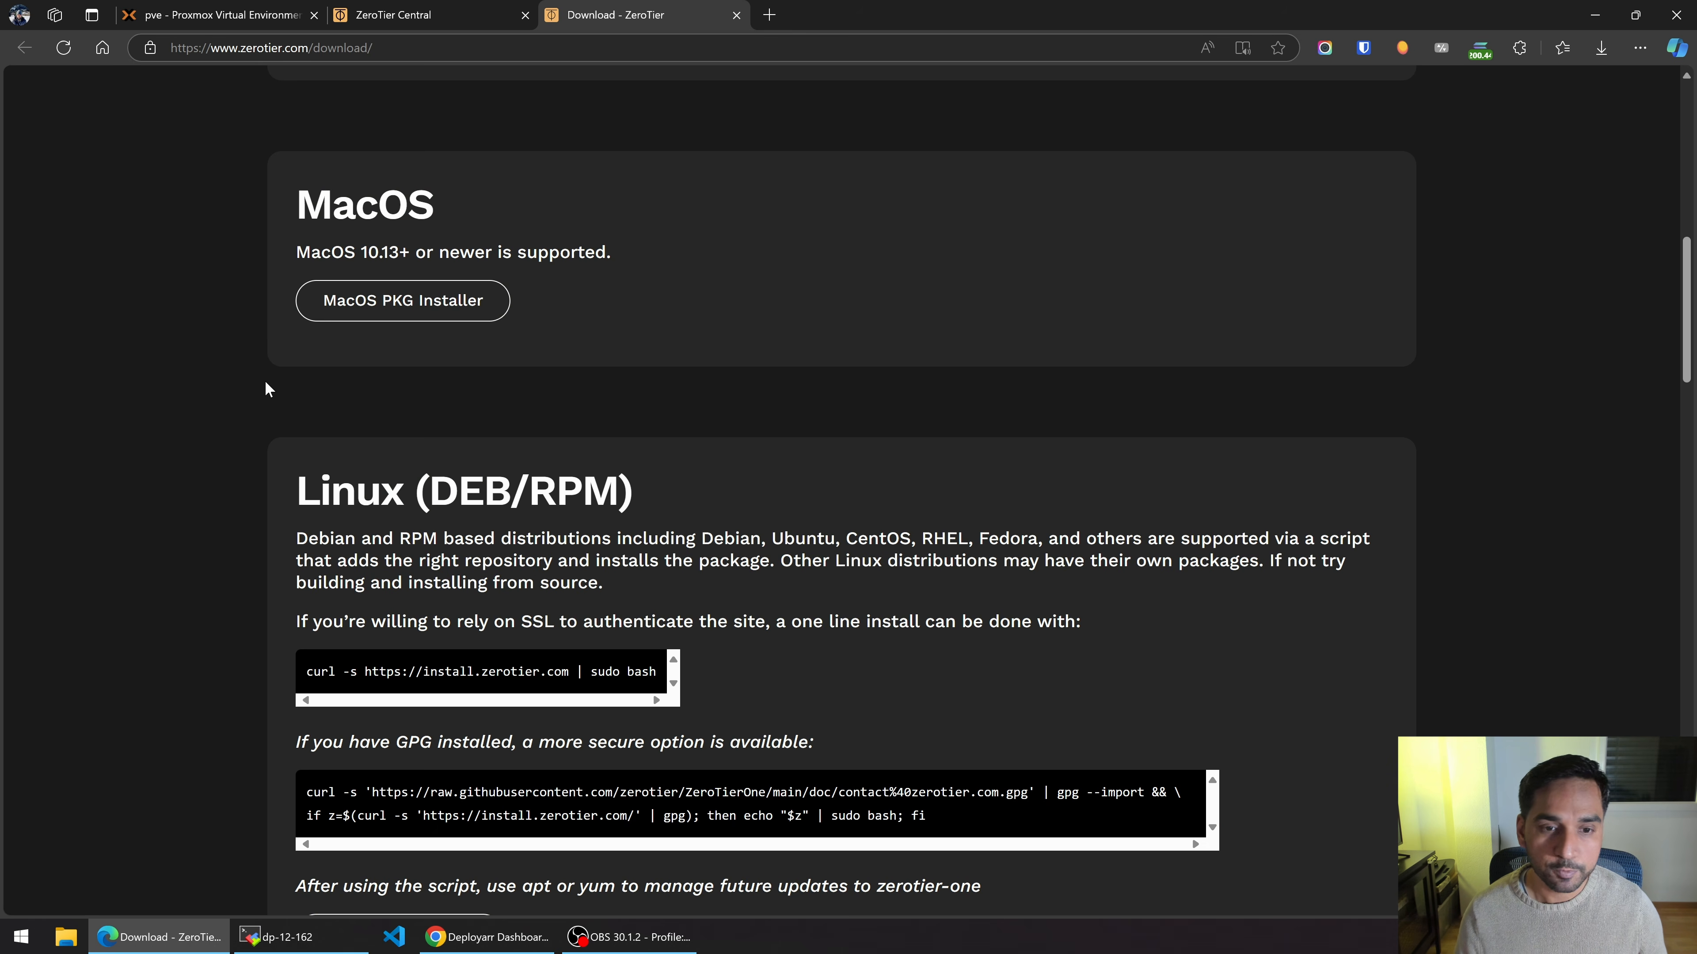
{"action": "scroll", "coordinate": [305, 409], "scroll_direction": "up", "scroll_amount": 5}
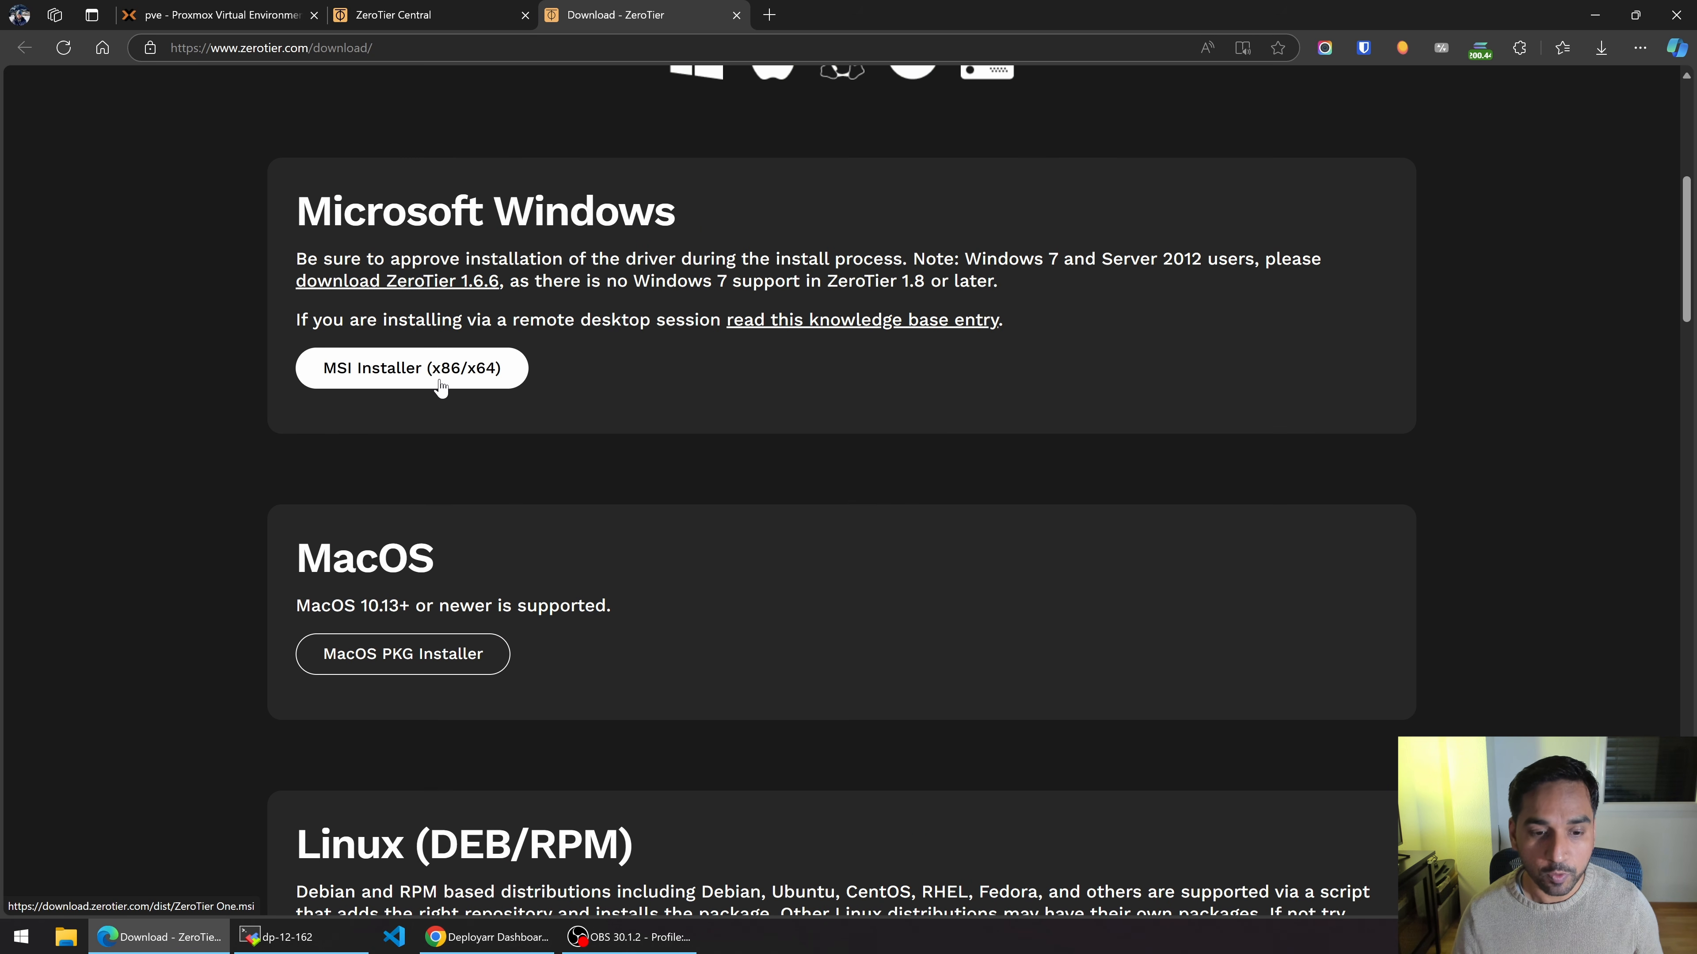
Confirm the installed ZeroTier client has no networks joined, then return to ZeroTier Central.
{"action": "left_click", "coordinate": [1467, 941]}
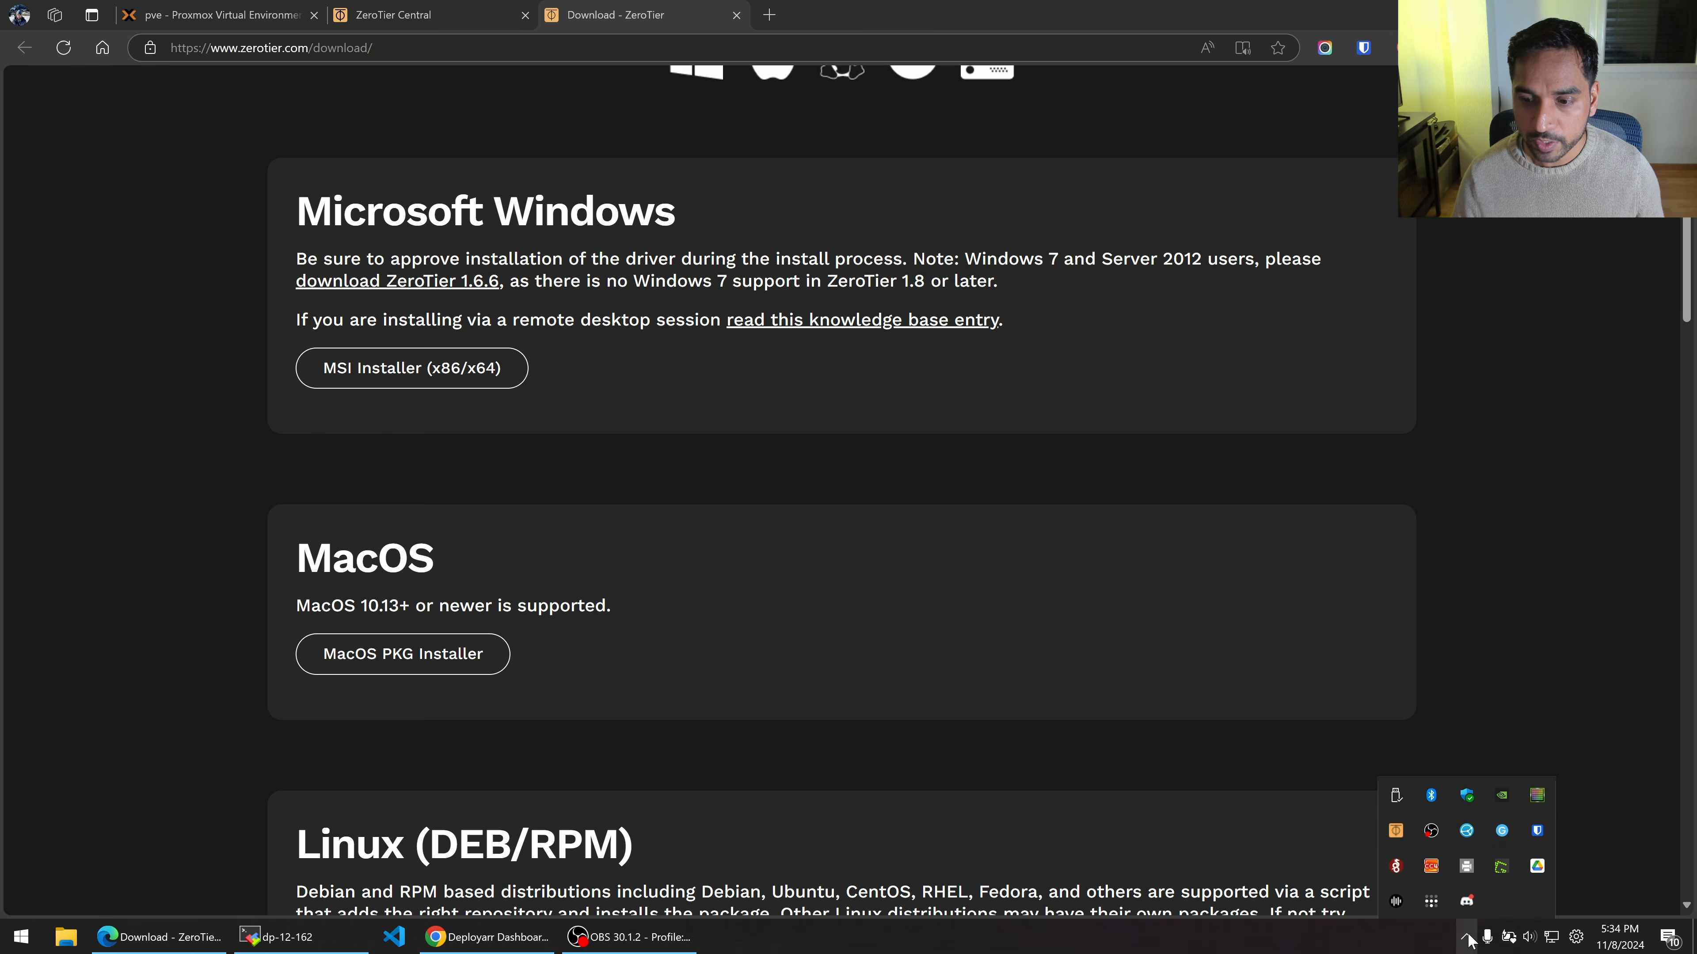
{"action": "right_click", "coordinate": [1395, 830]}
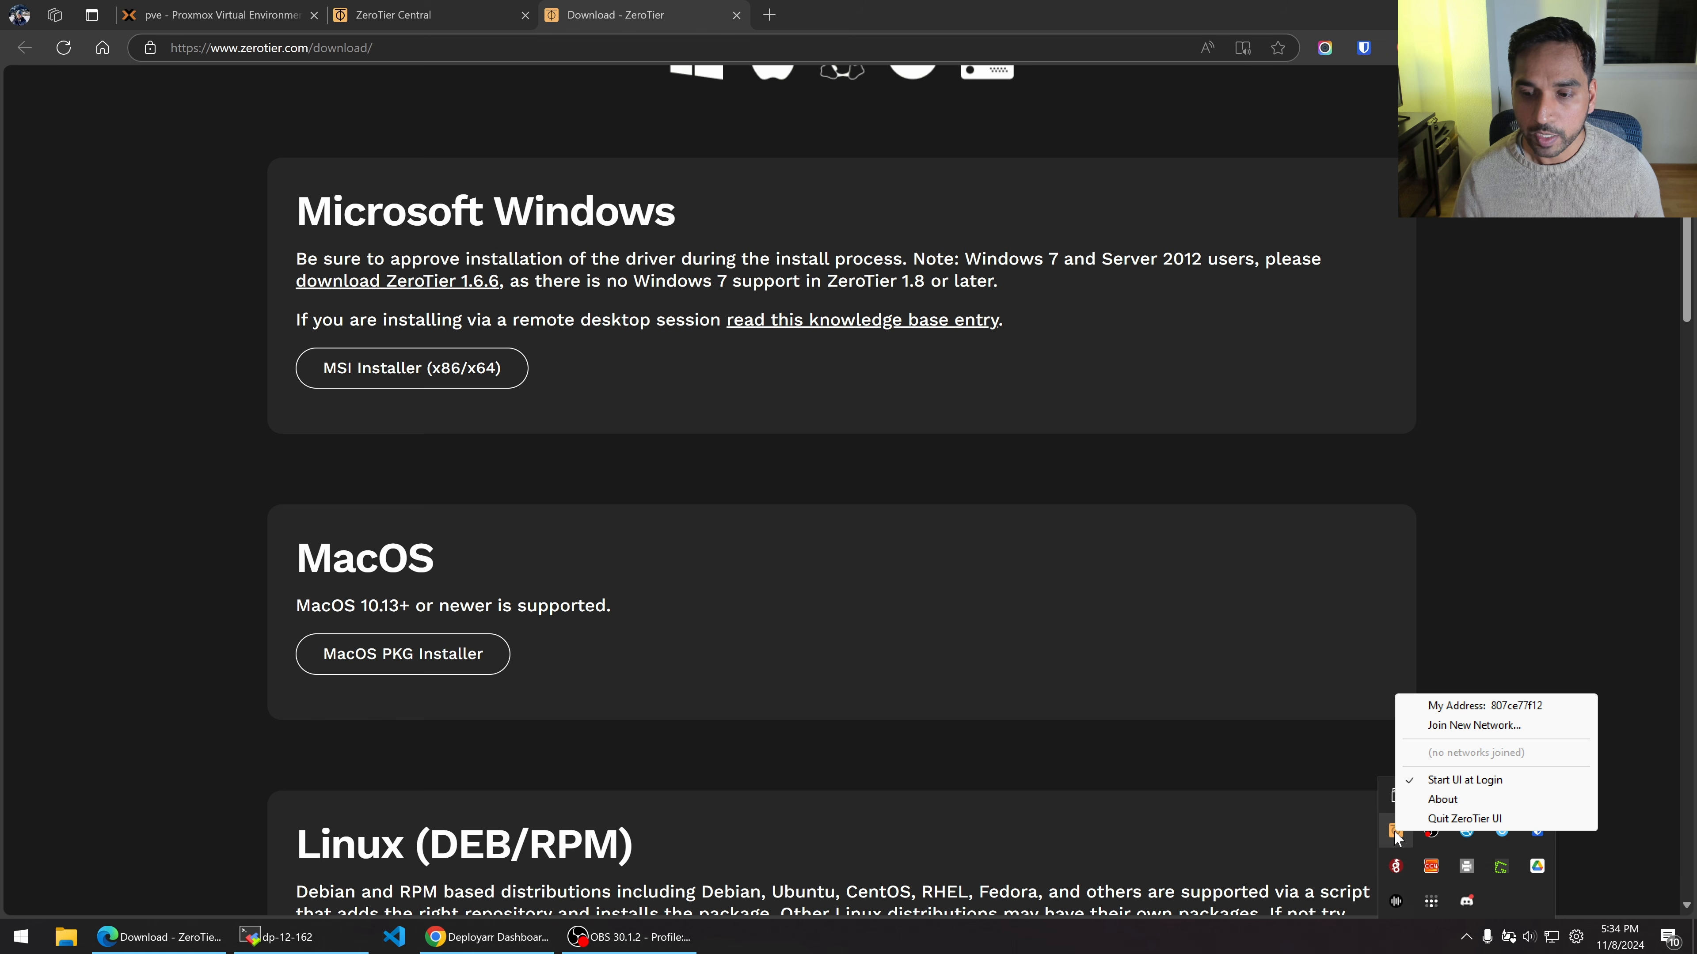
{"action": "left_click", "coordinate": [1629, 554]}
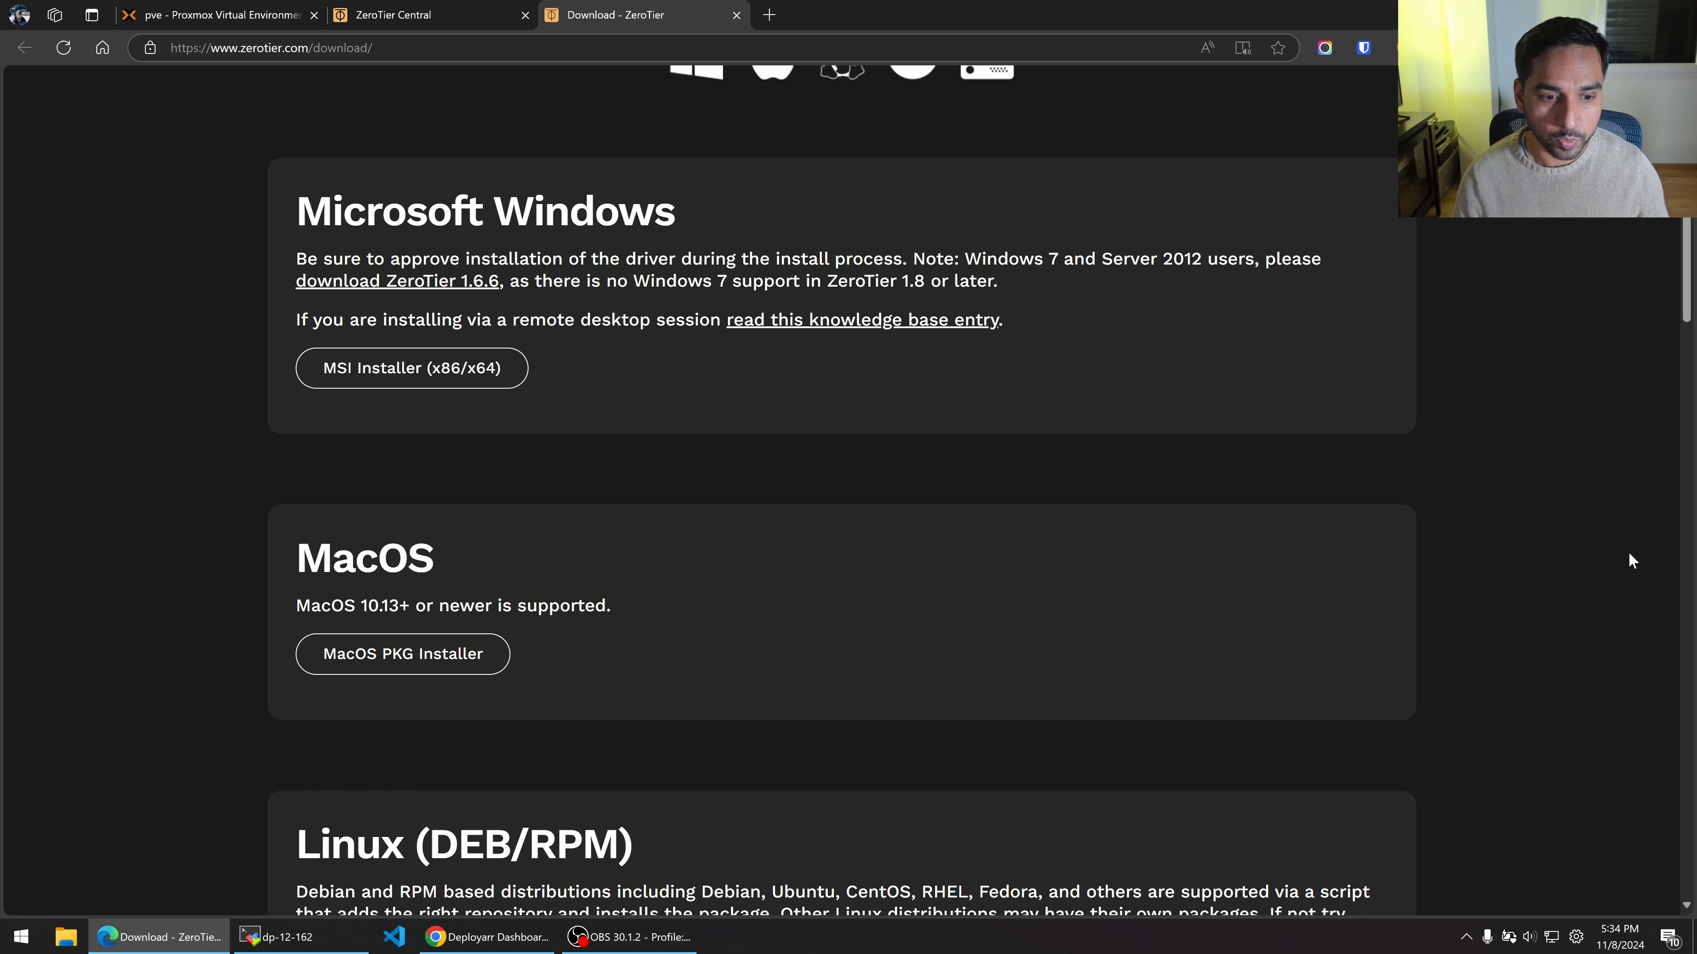
{"action": "scroll", "coordinate": [407, 658], "scroll_direction": "down", "scroll_amount": 5}
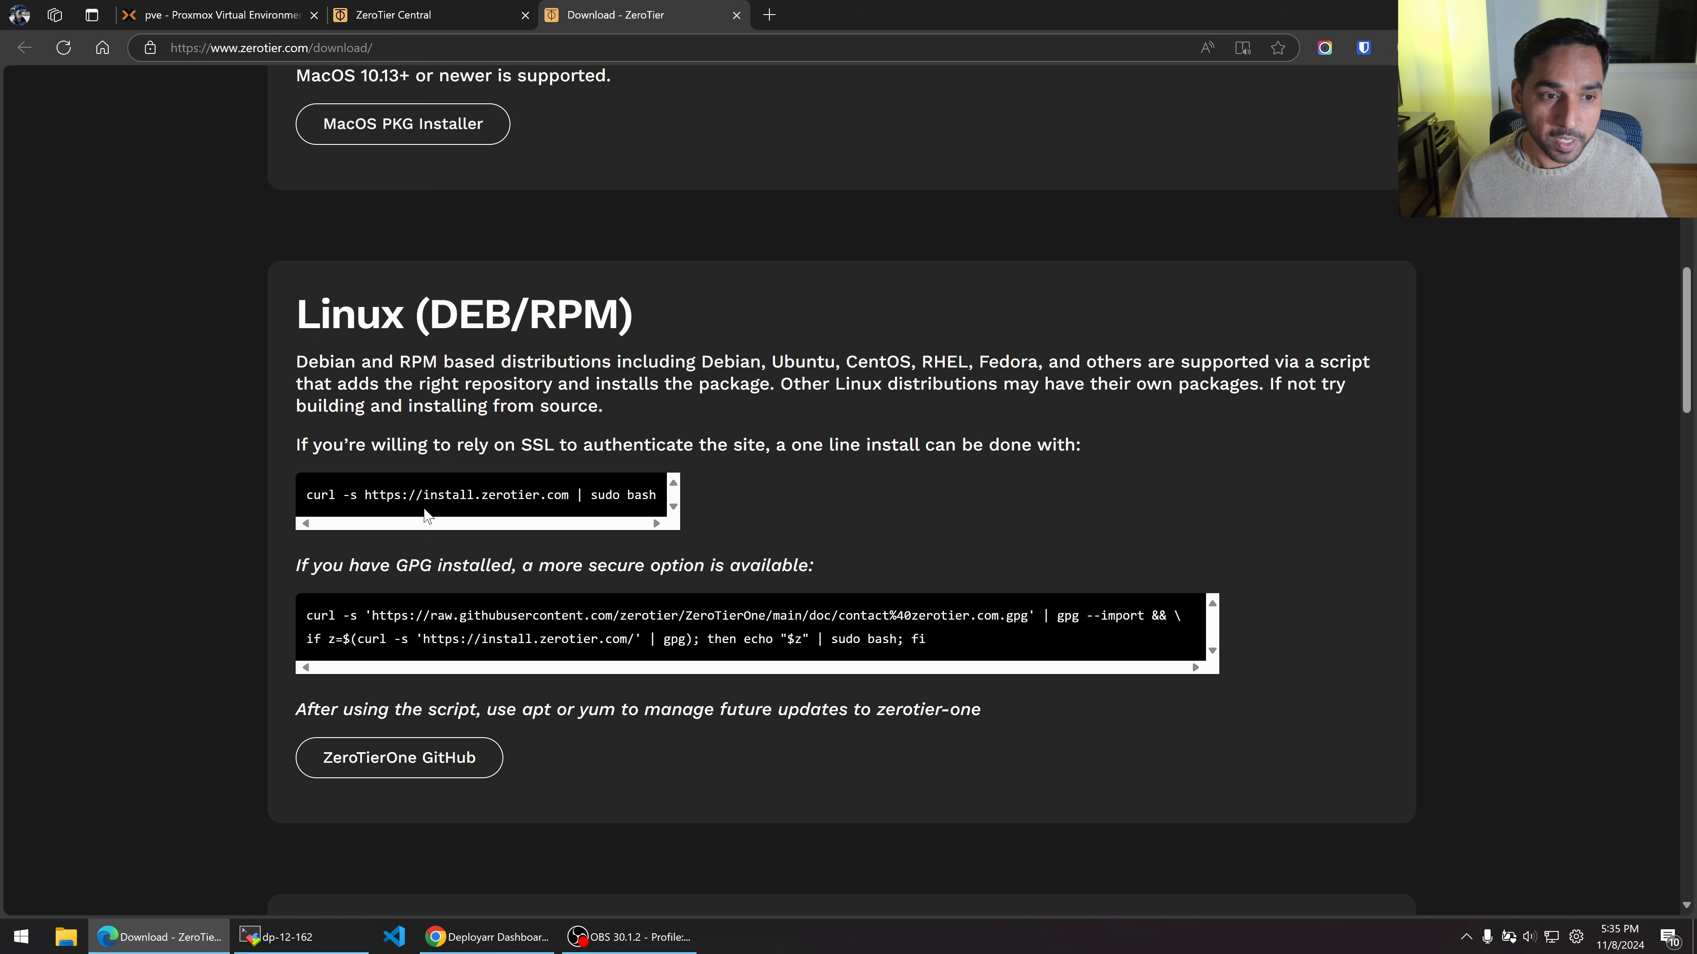
{"action": "scroll", "coordinate": [290, 401], "scroll_direction": "up", "scroll_amount": 8}
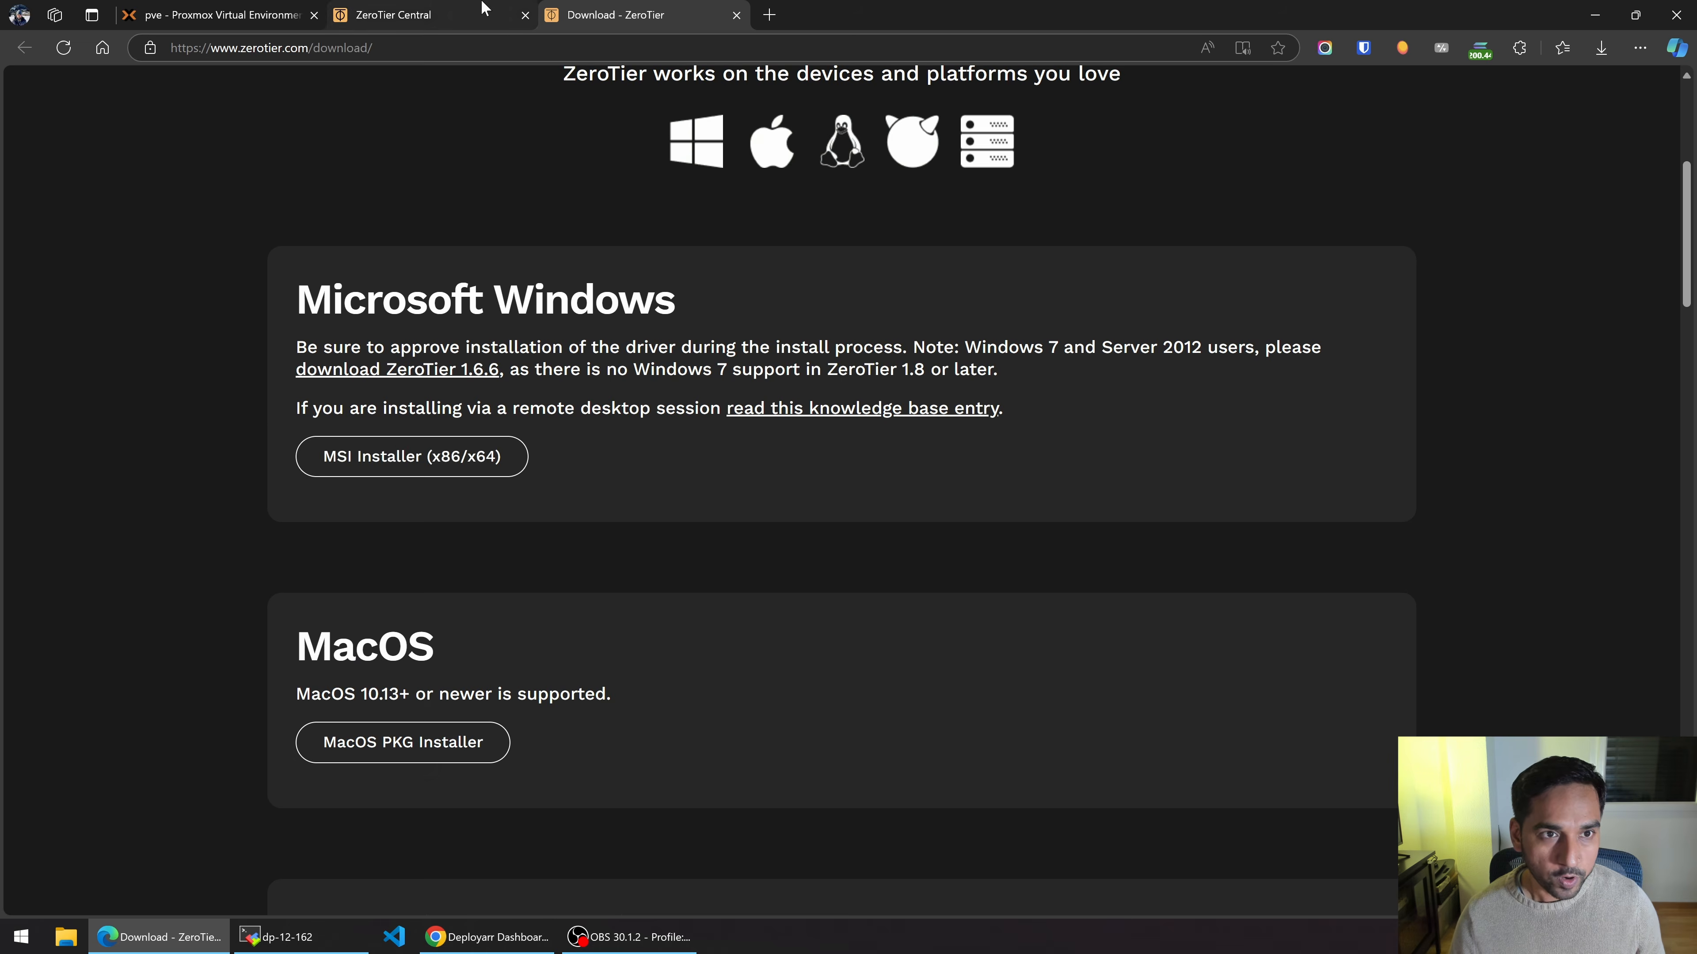
{"action": "left_click", "coordinate": [414, 15]}
Create the network silly_berners_lee and scroll its settings down to the IPv4 Auto-Assign grid.
{"action": "left_click", "coordinate": [860, 193]}
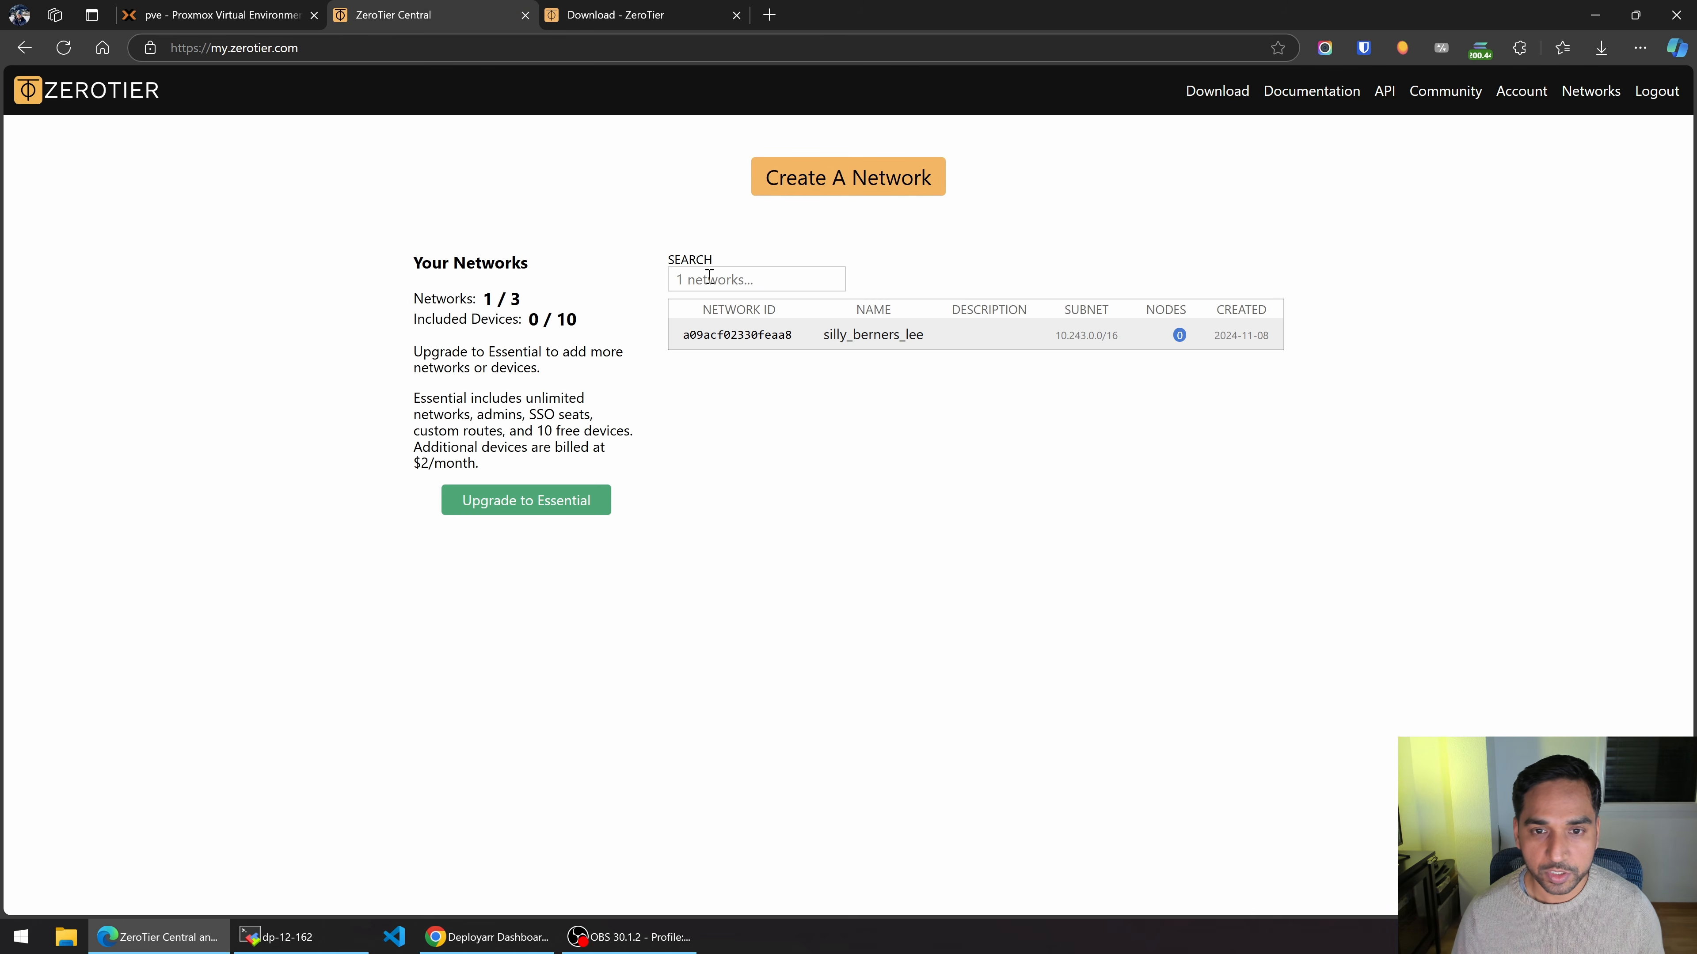
{"action": "left_click", "coordinate": [863, 339]}
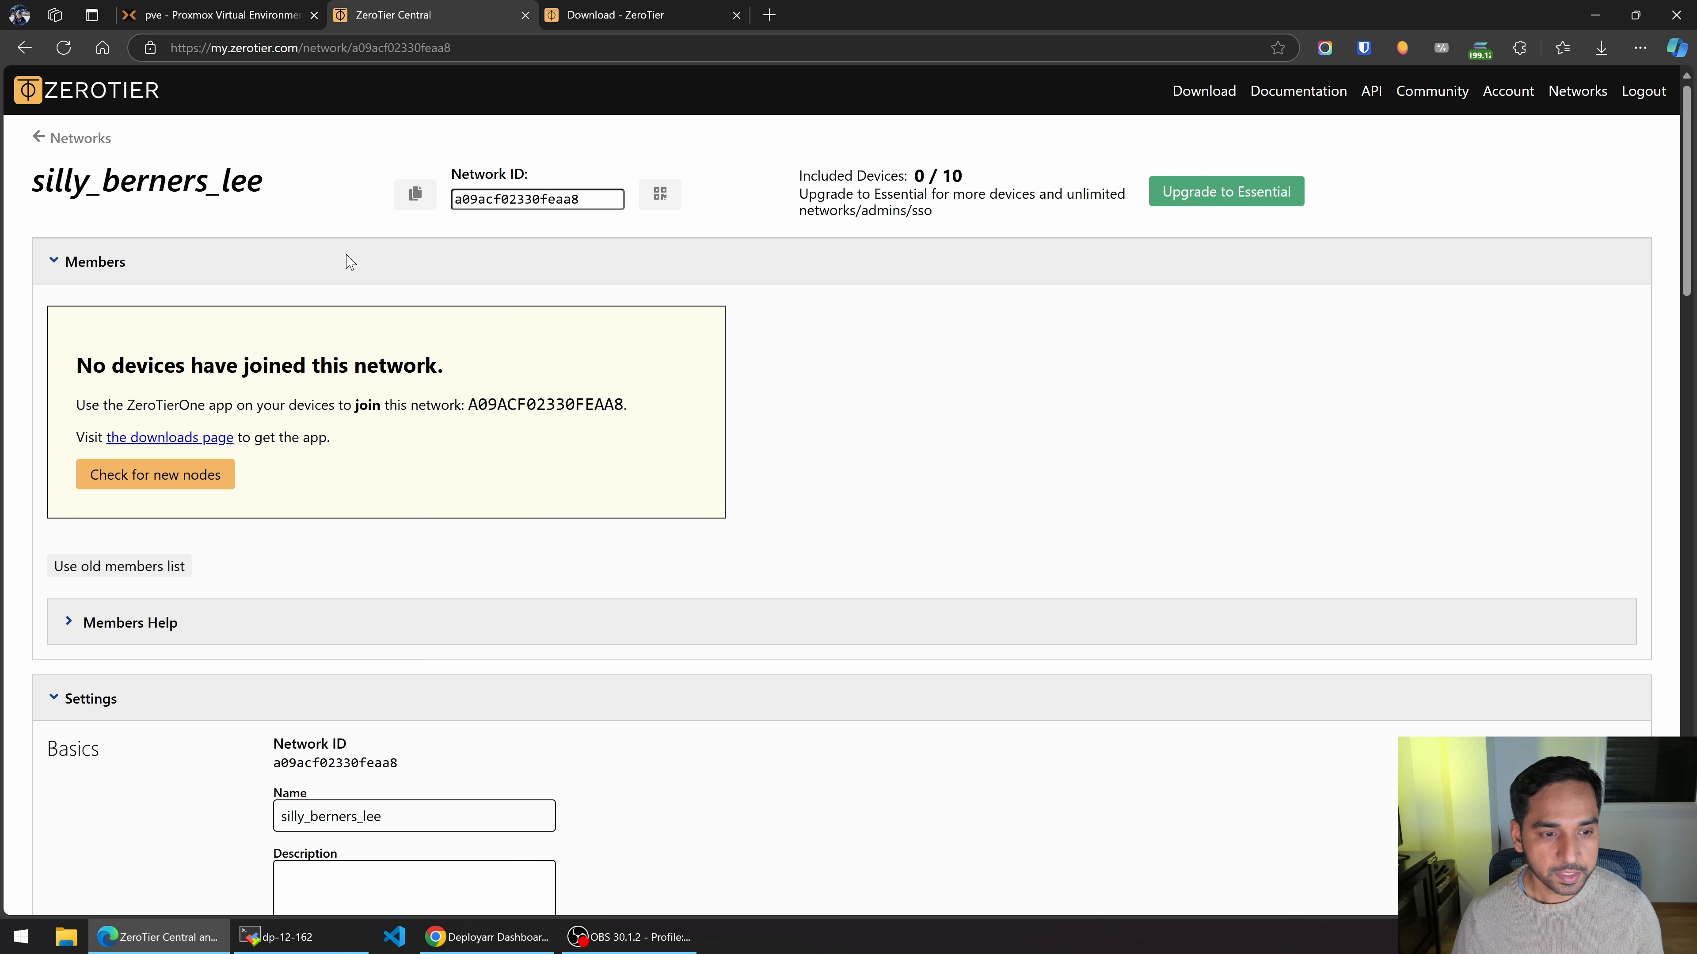
{"action": "scroll", "coordinate": [526, 366], "scroll_direction": "down", "scroll_amount": 1}
{"action": "scroll", "coordinate": [526, 366], "scroll_direction": "down", "scroll_amount": 1}
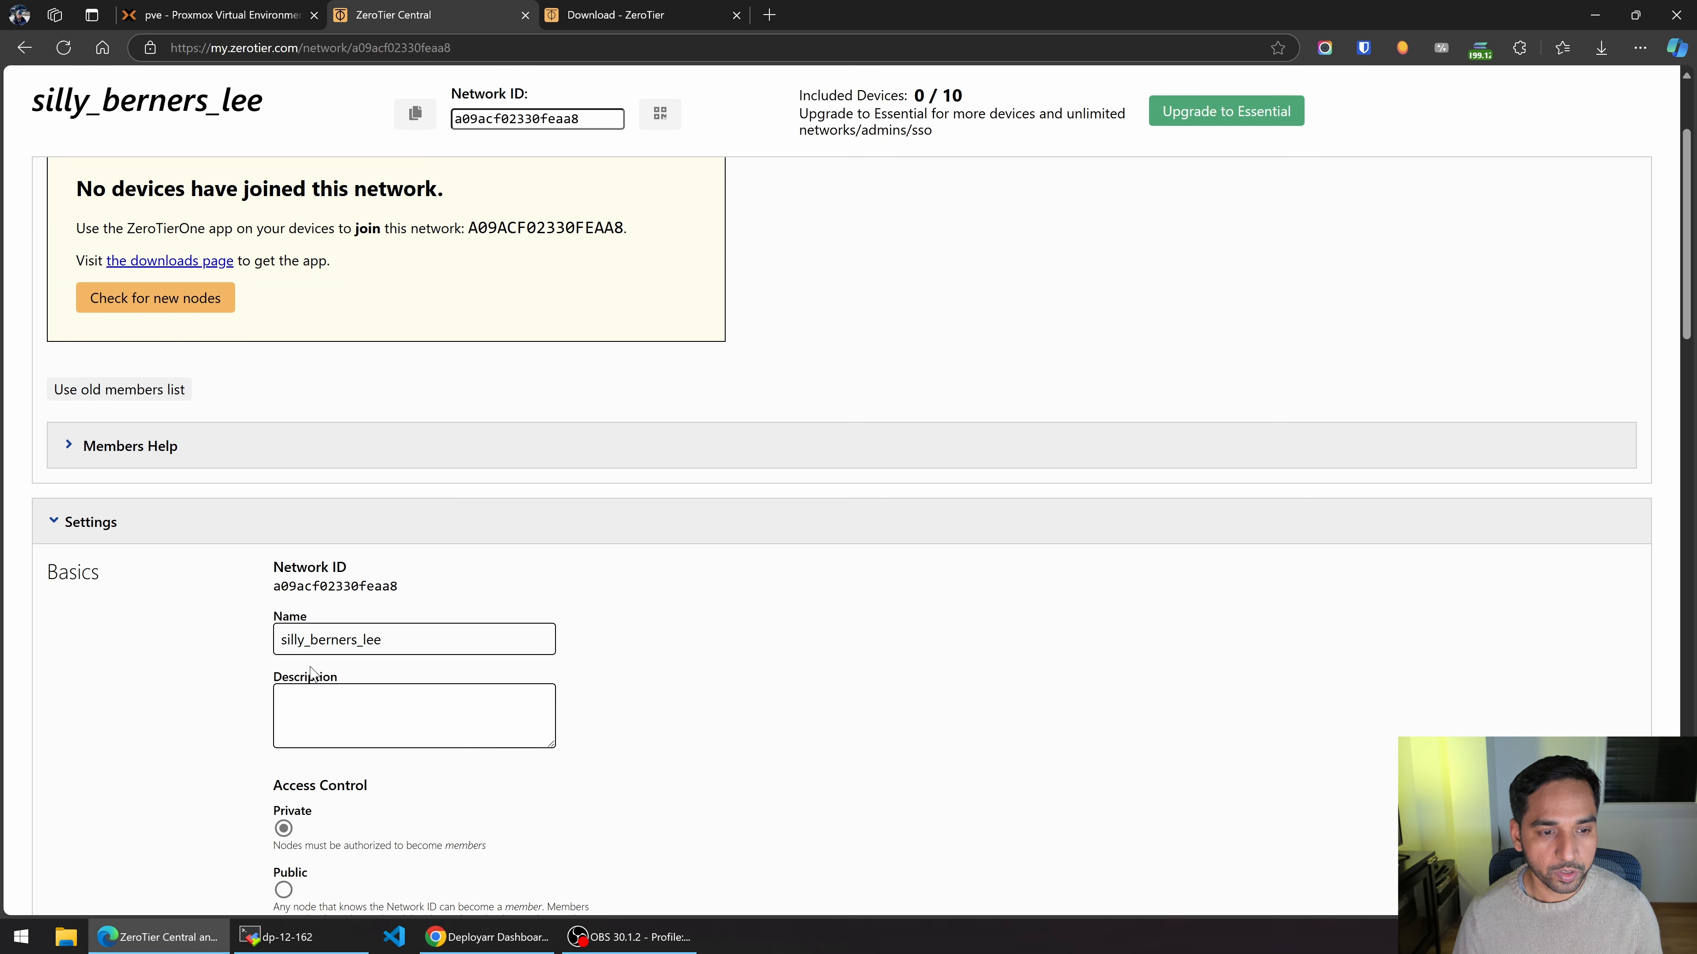
{"action": "left_click_drag", "start_coordinate": [383, 635], "coordinate": [231, 618]}
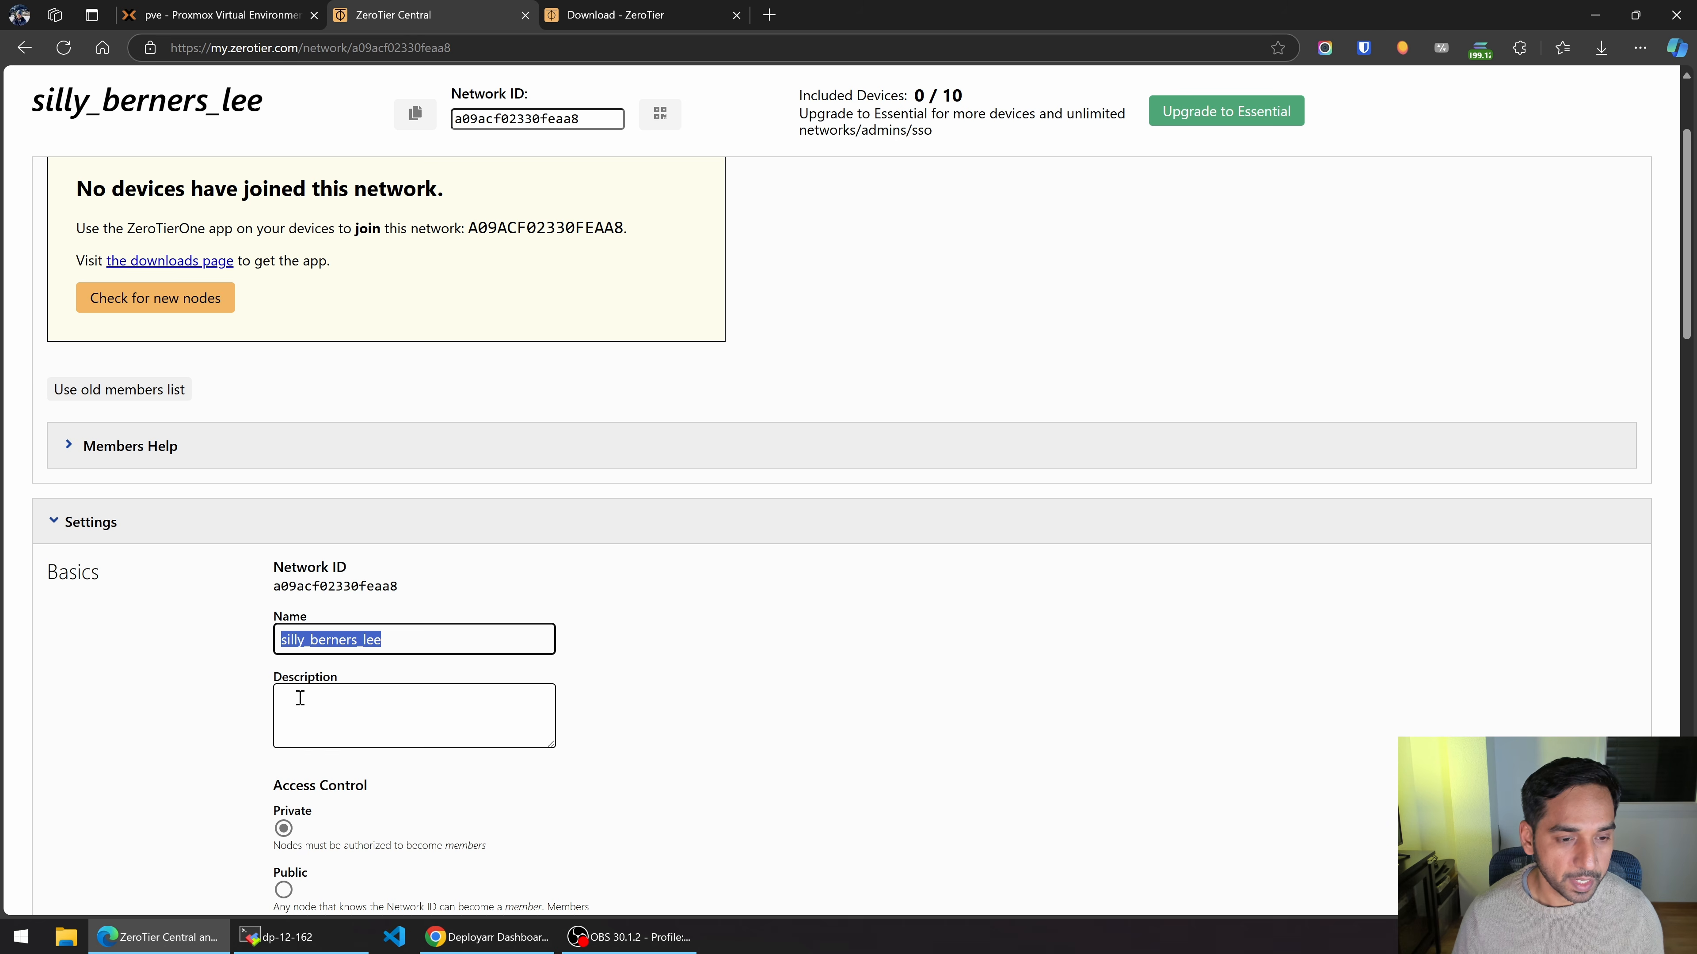
{"action": "scroll", "coordinate": [208, 722], "scroll_direction": "down", "scroll_amount": 4}
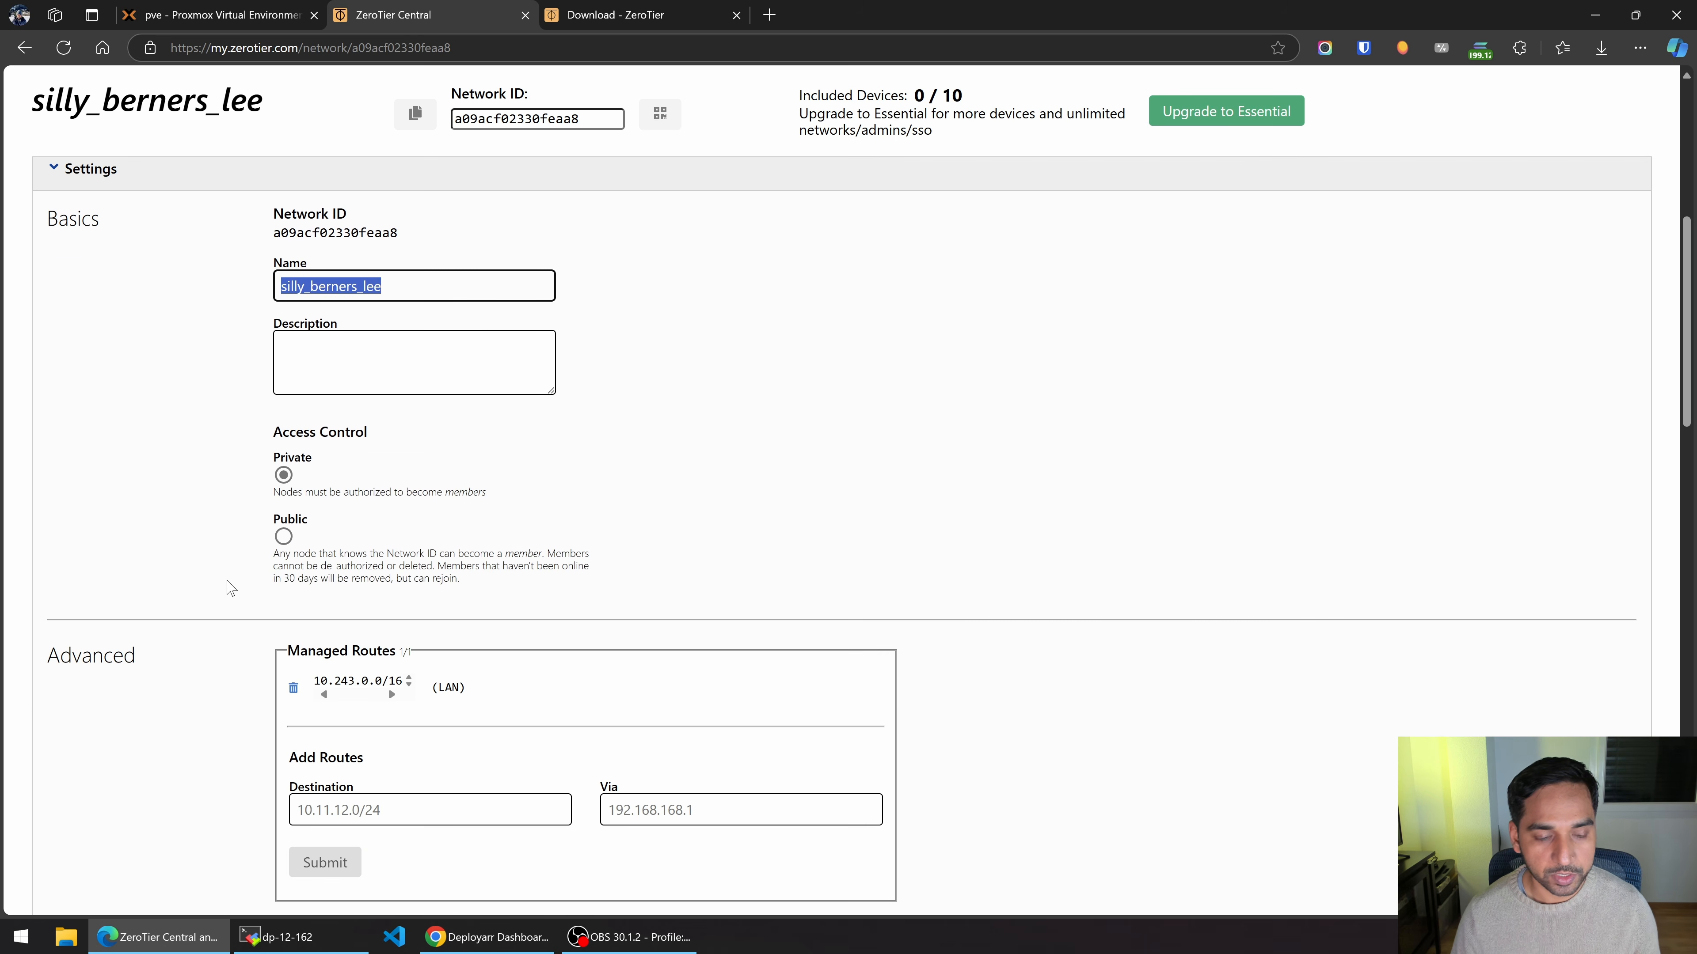
{"action": "scroll", "coordinate": [284, 652], "scroll_direction": "down", "scroll_amount": 3}
{"action": "scroll", "coordinate": [379, 471], "scroll_direction": "down", "scroll_amount": 3}
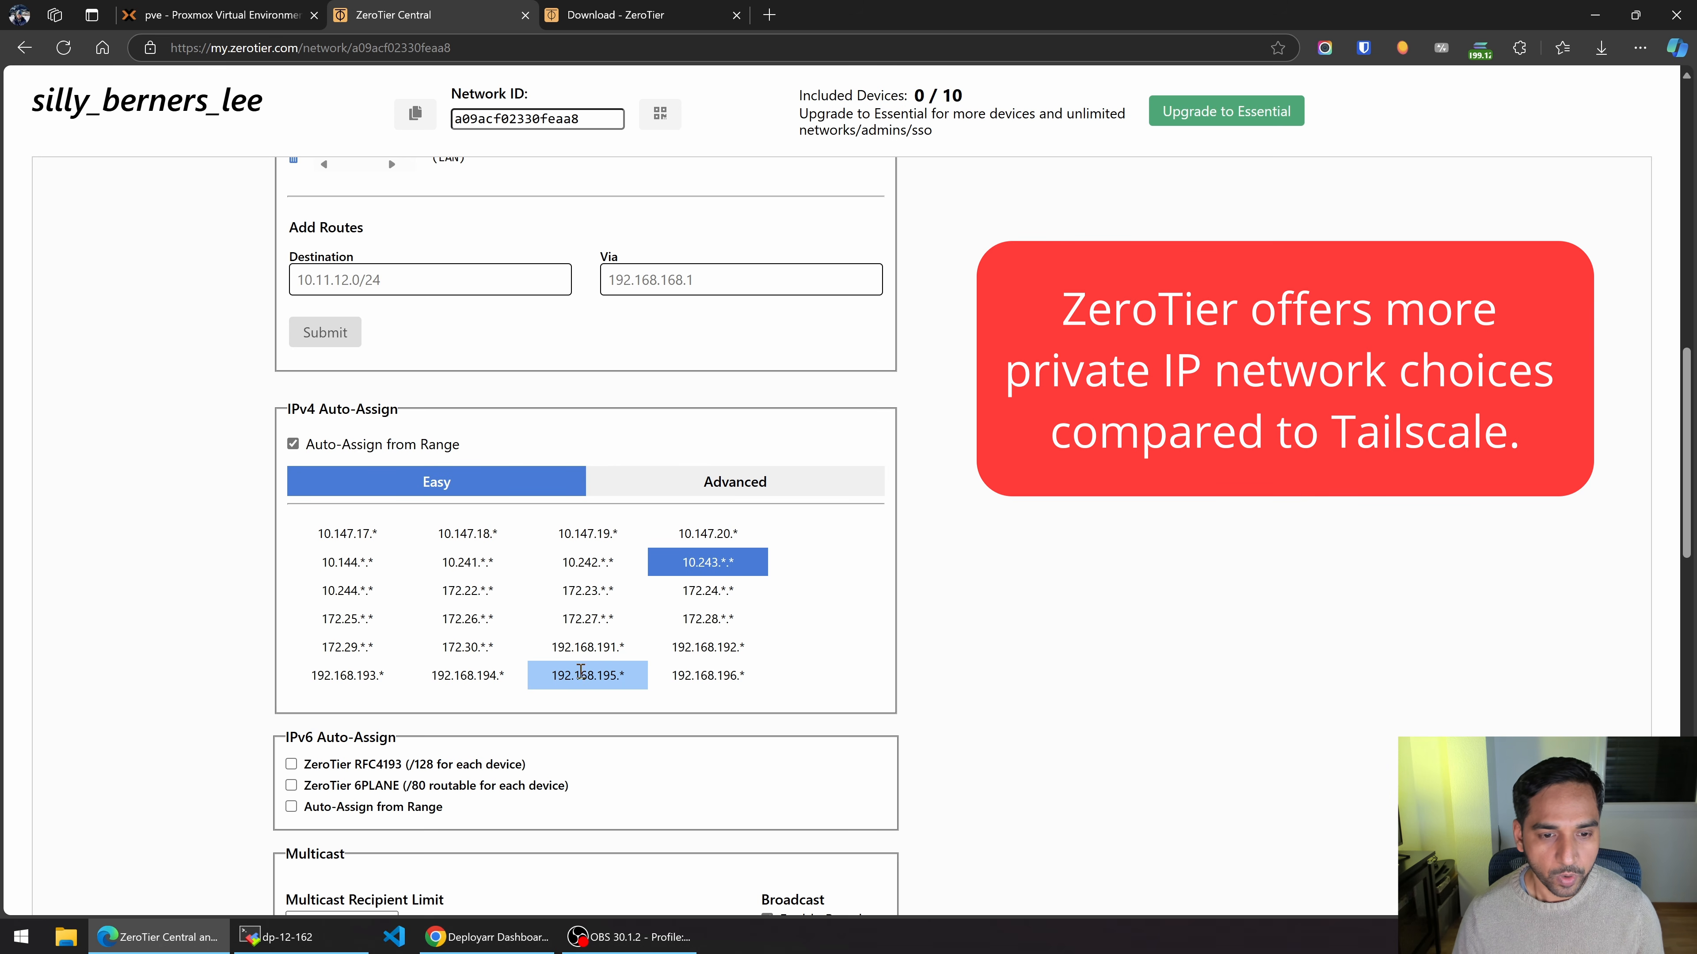
Switch IPv4 auto-assign to the 192.168.195.* range, giving managed route 192.168.195.0/24.
{"action": "left_click", "coordinate": [578, 669]}
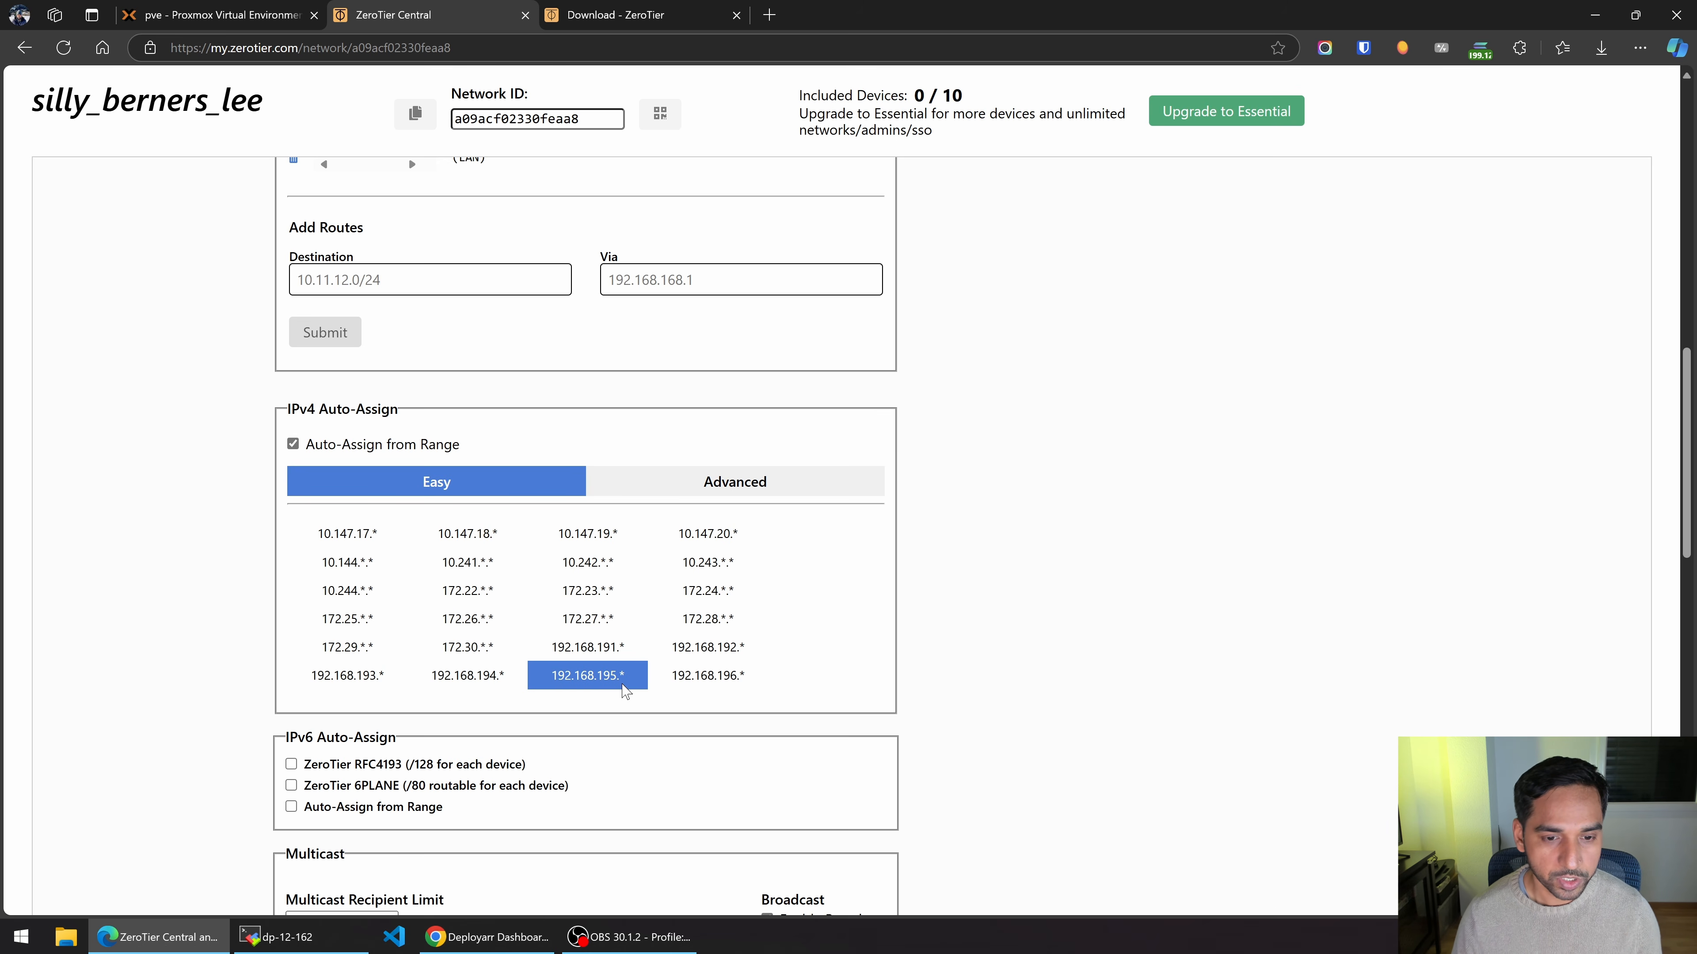
{"action": "scroll", "coordinate": [624, 691], "scroll_direction": "down", "scroll_amount": 2}
{"action": "scroll", "coordinate": [566, 596], "scroll_direction": "down", "scroll_amount": 3}
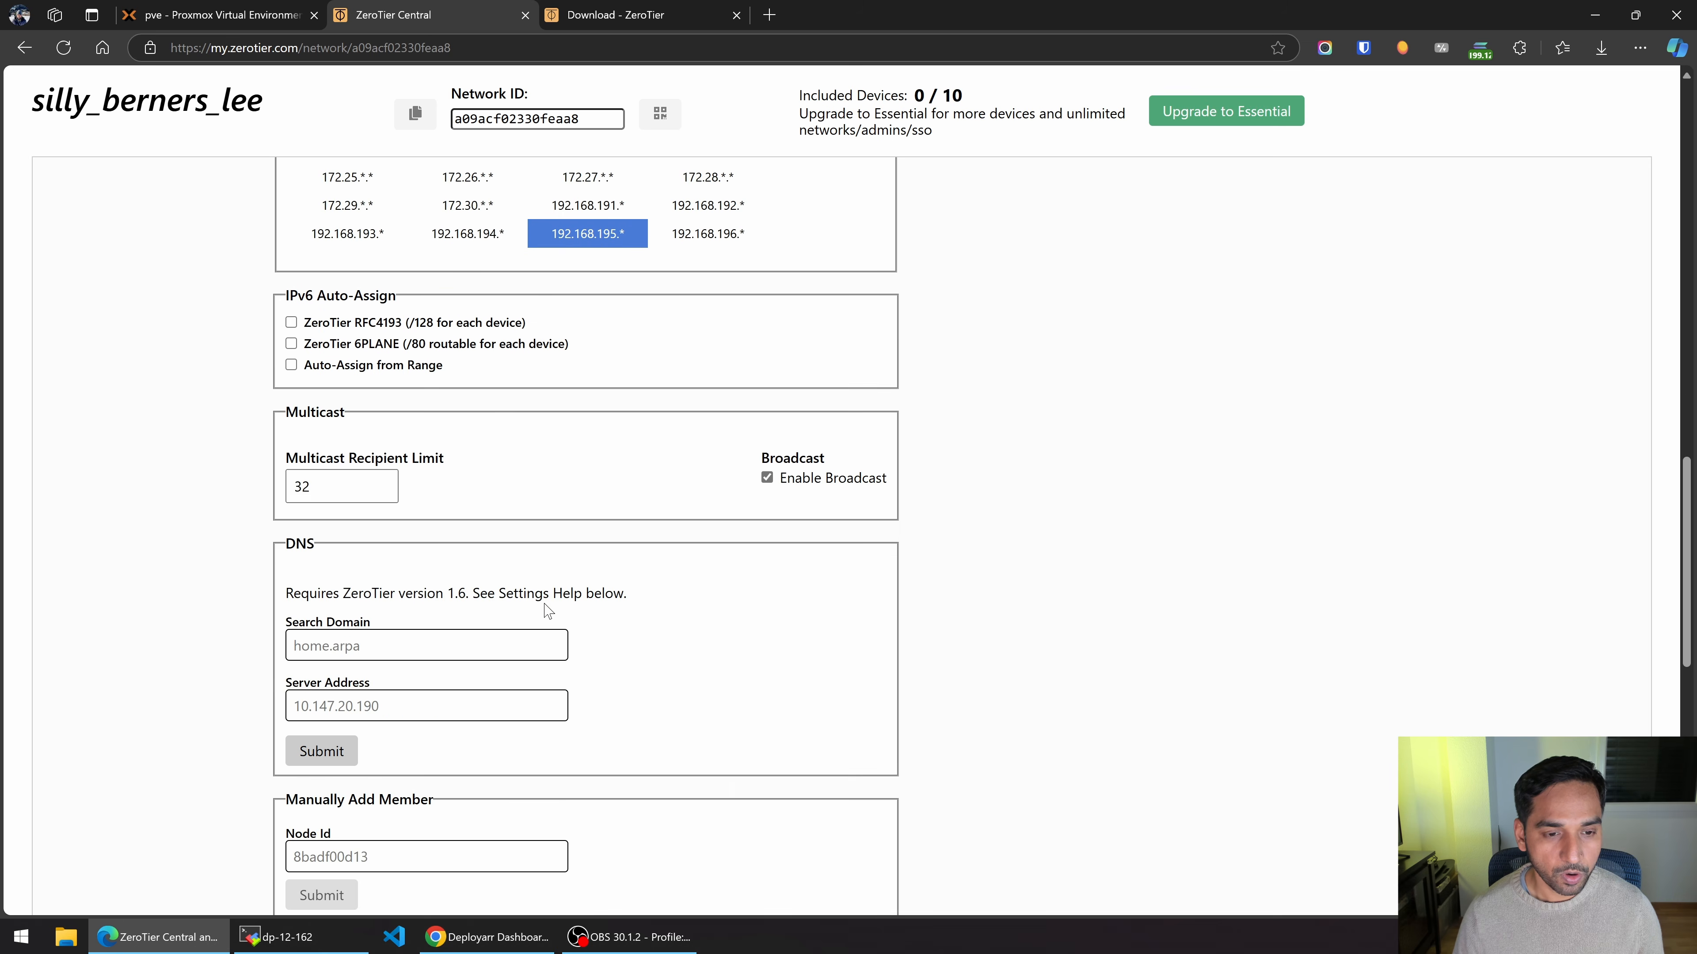
{"action": "scroll", "coordinate": [381, 535], "scroll_direction": "down", "scroll_amount": 2}
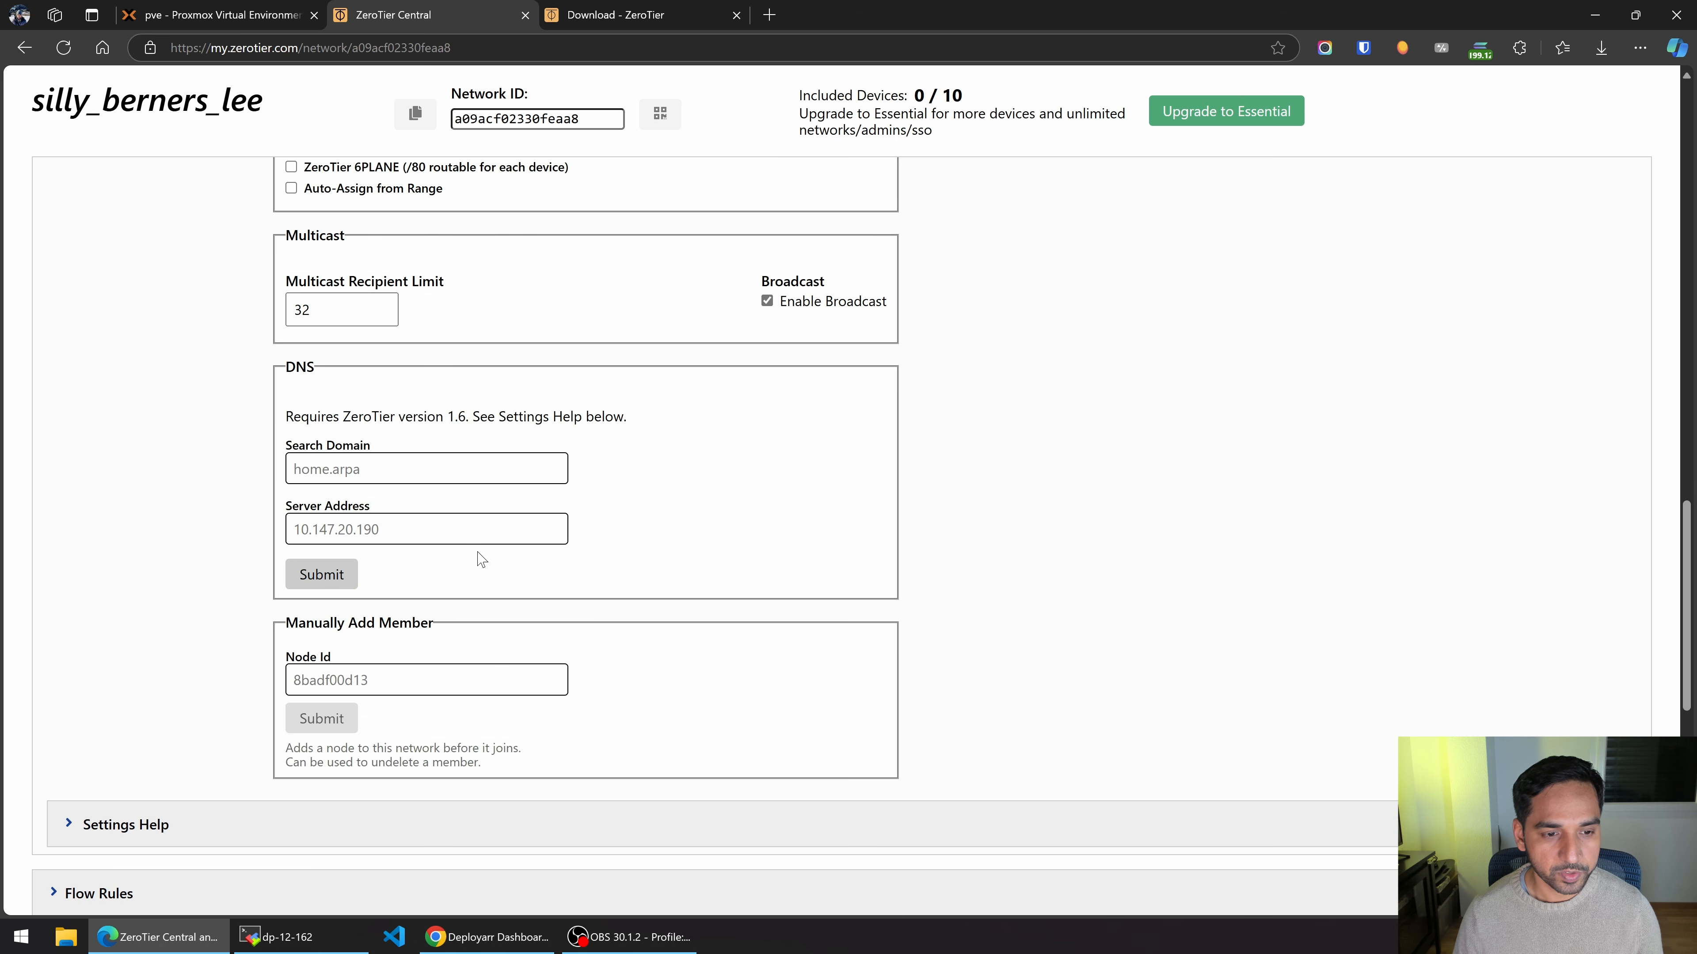
{"action": "scroll", "coordinate": [478, 567], "scroll_direction": "up", "scroll_amount": 10}
{"action": "scroll", "coordinate": [478, 567], "scroll_direction": "down", "scroll_amount": 15}
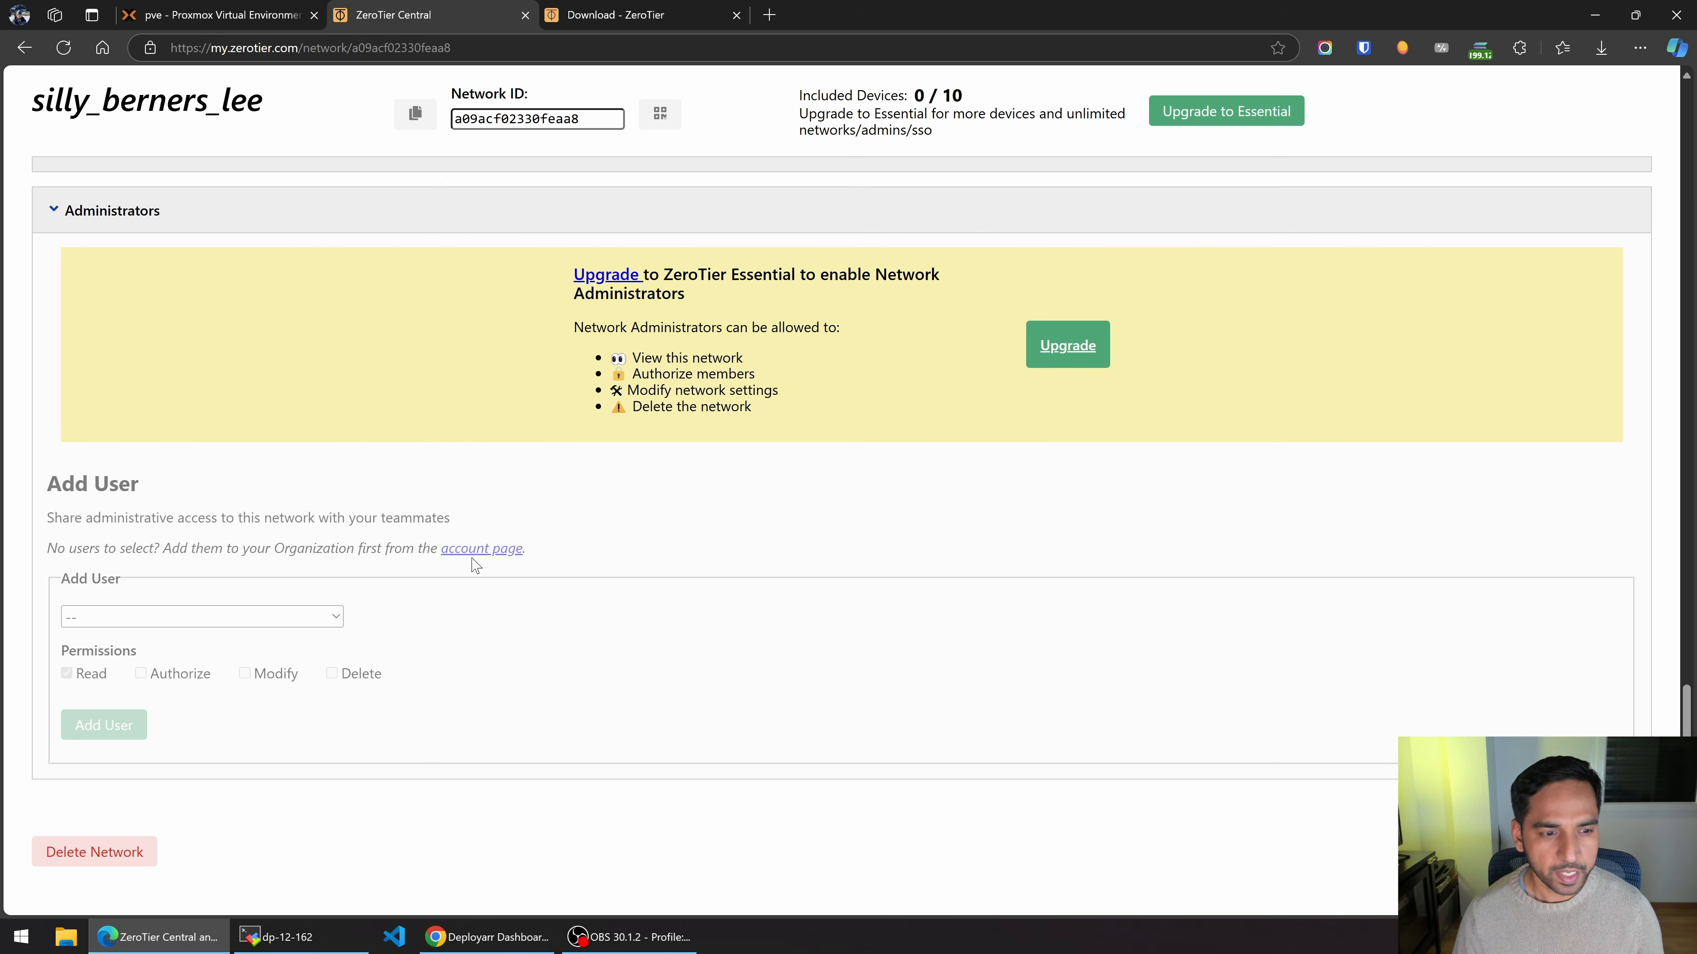
{"action": "scroll", "coordinate": [475, 564], "scroll_direction": "up", "scroll_amount": 8}
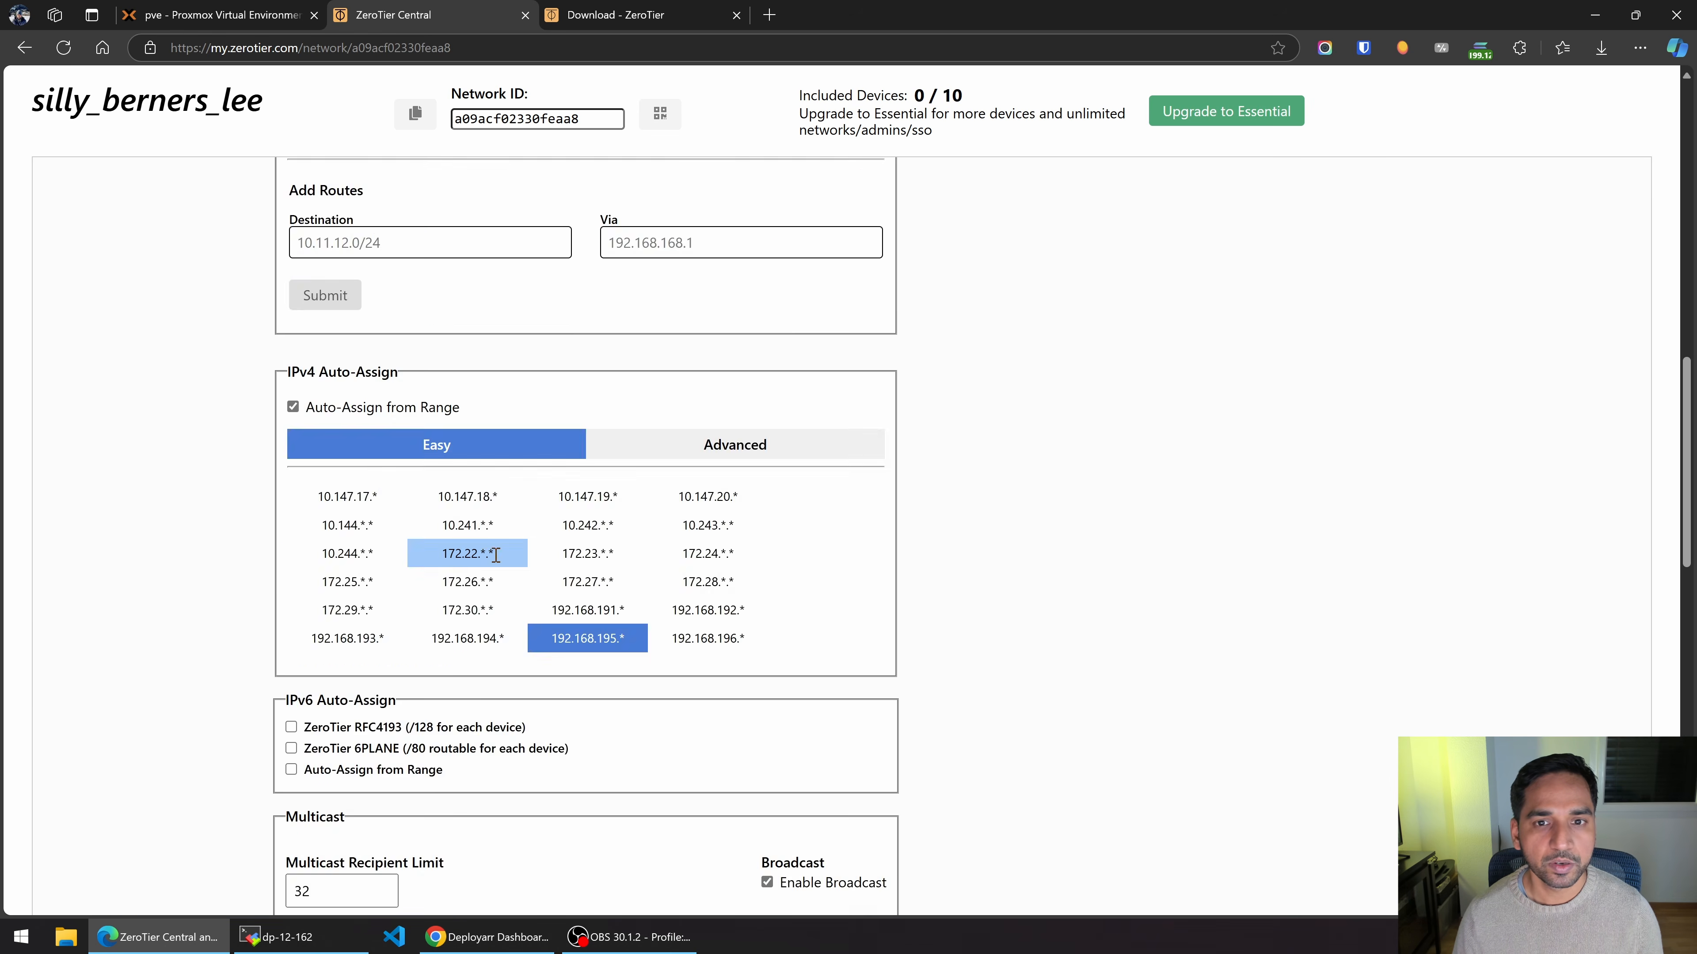
{"action": "scroll", "coordinate": [492, 558], "scroll_direction": "up", "scroll_amount": 10}
{"action": "scroll", "coordinate": [768, 562], "scroll_direction": "down", "scroll_amount": 1}
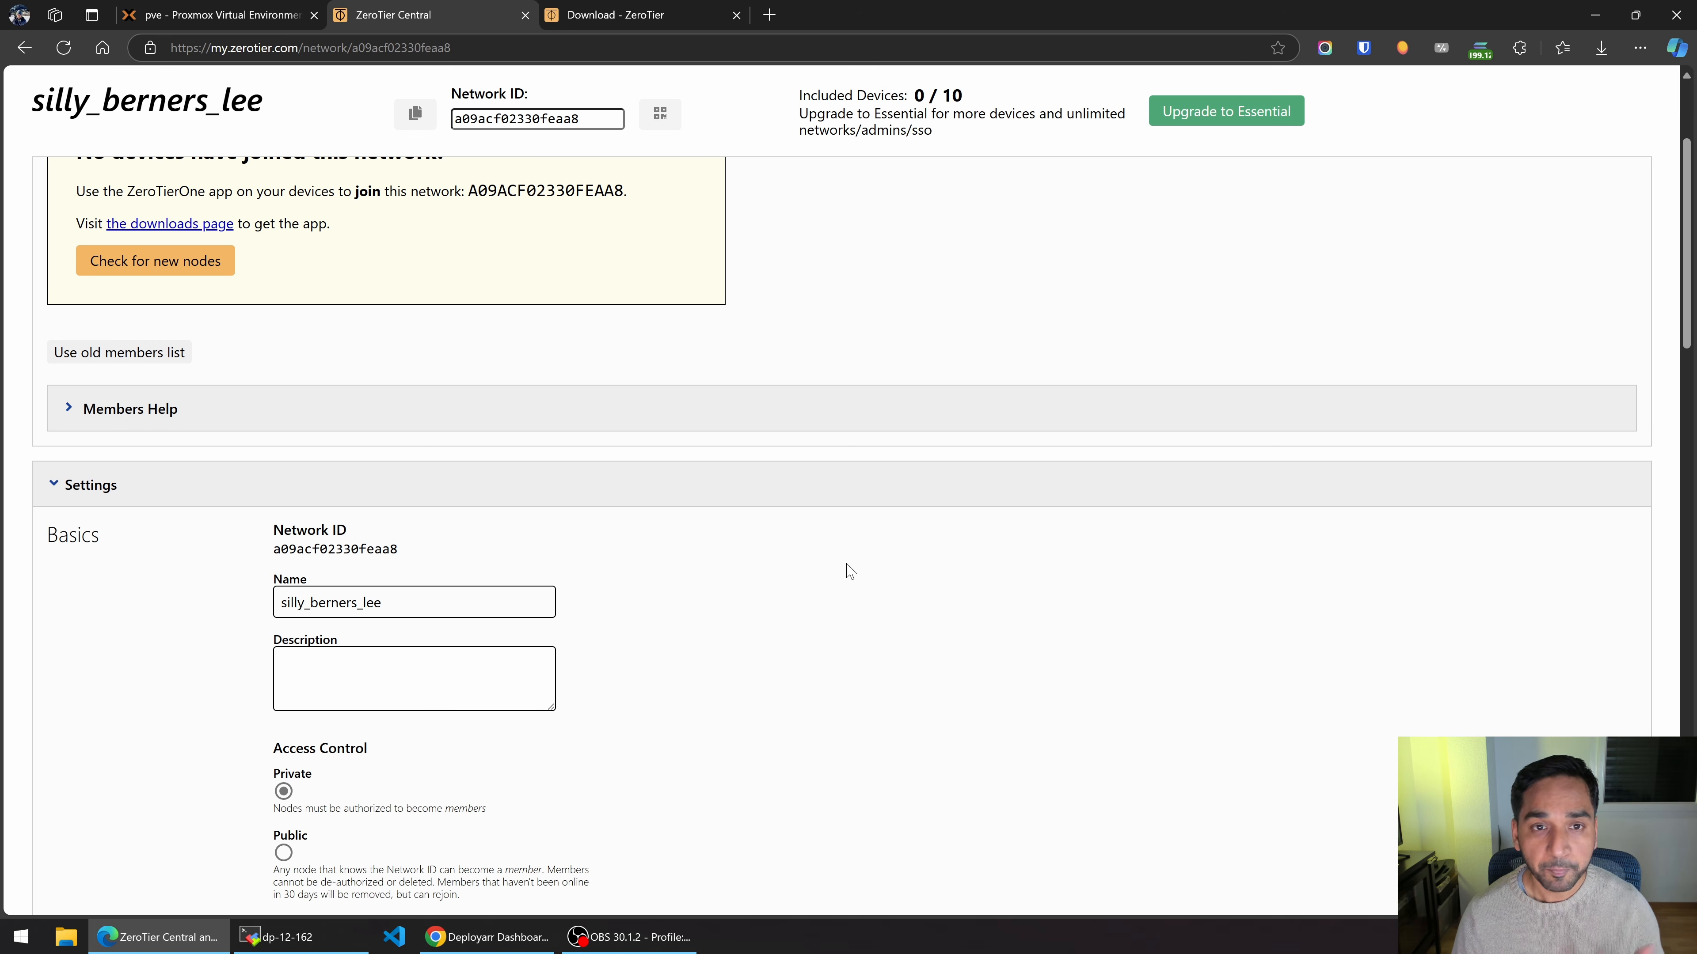
Copy the network ID a09acf02330feaa8 from the network page.
{"action": "double_click", "coordinate": [322, 551]}
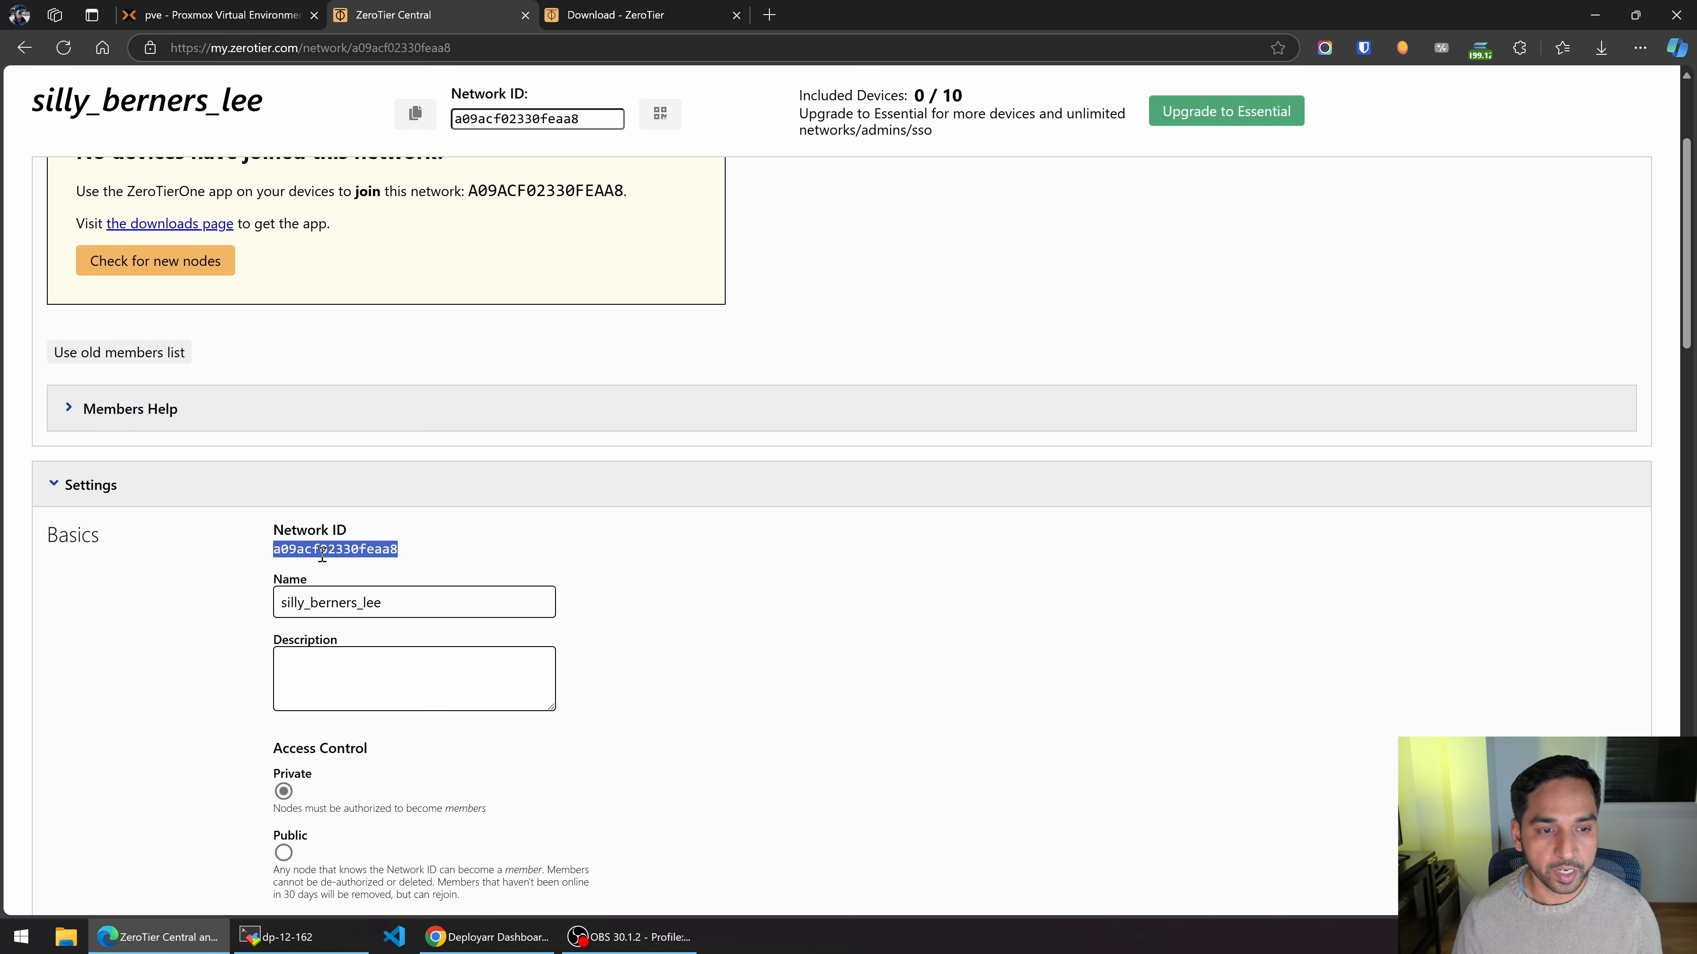
{"action": "left_click", "coordinate": [776, 520]}
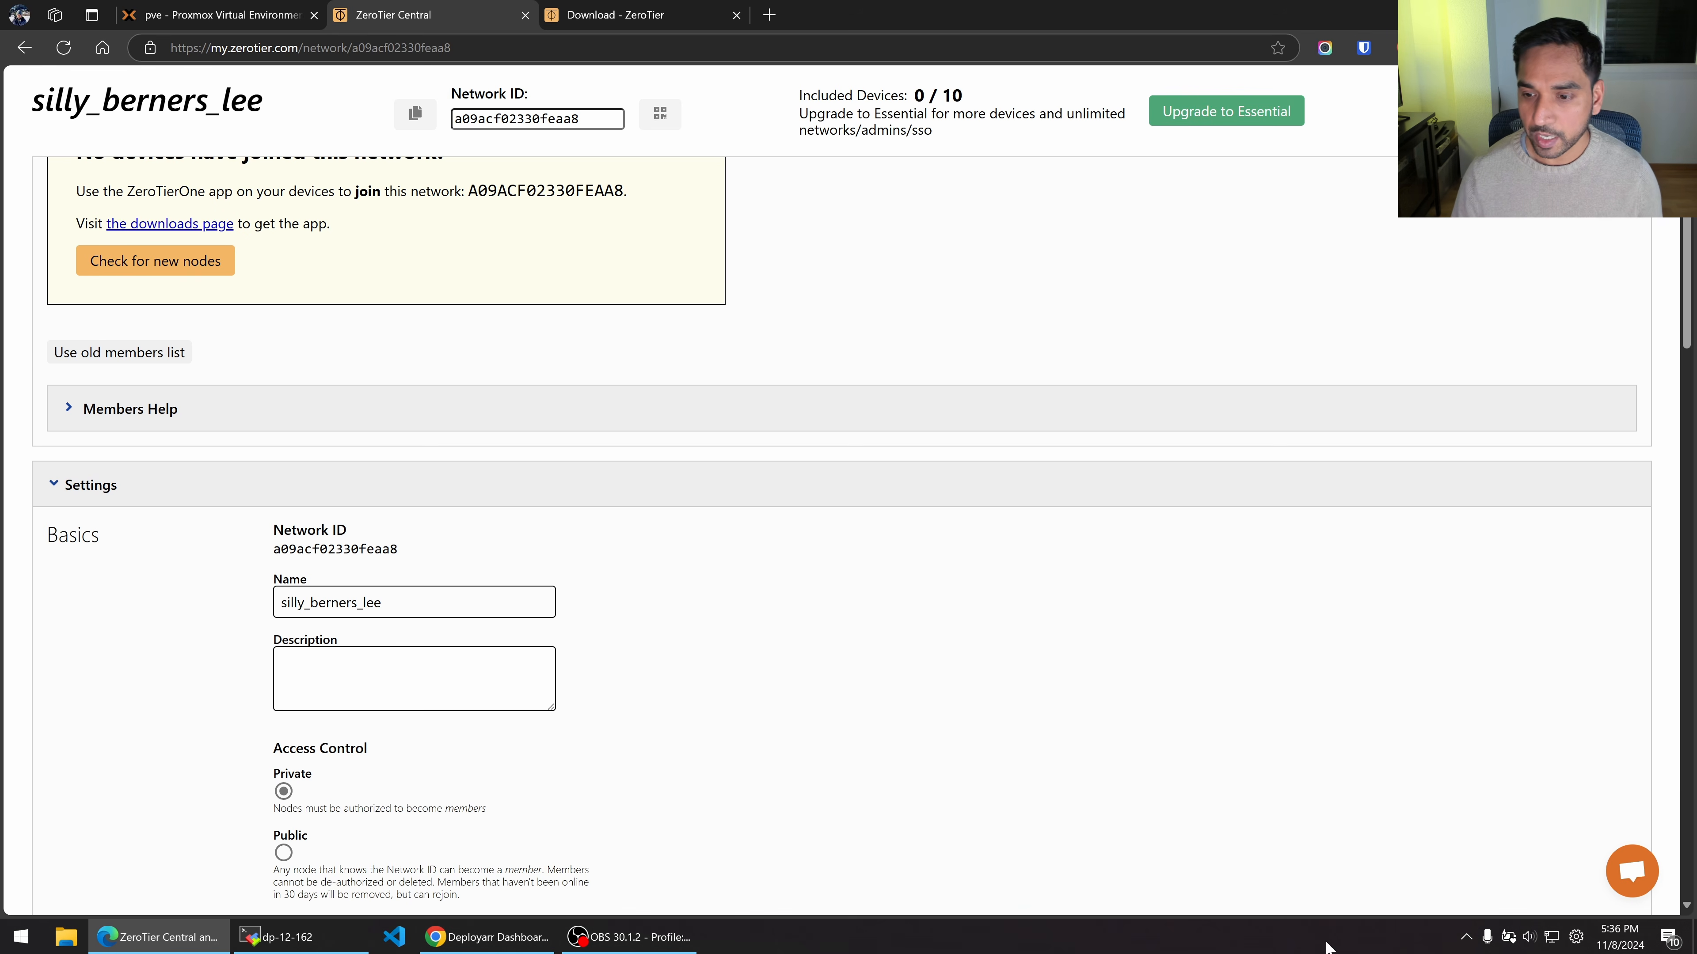
{"action": "left_click", "coordinate": [1466, 937]}
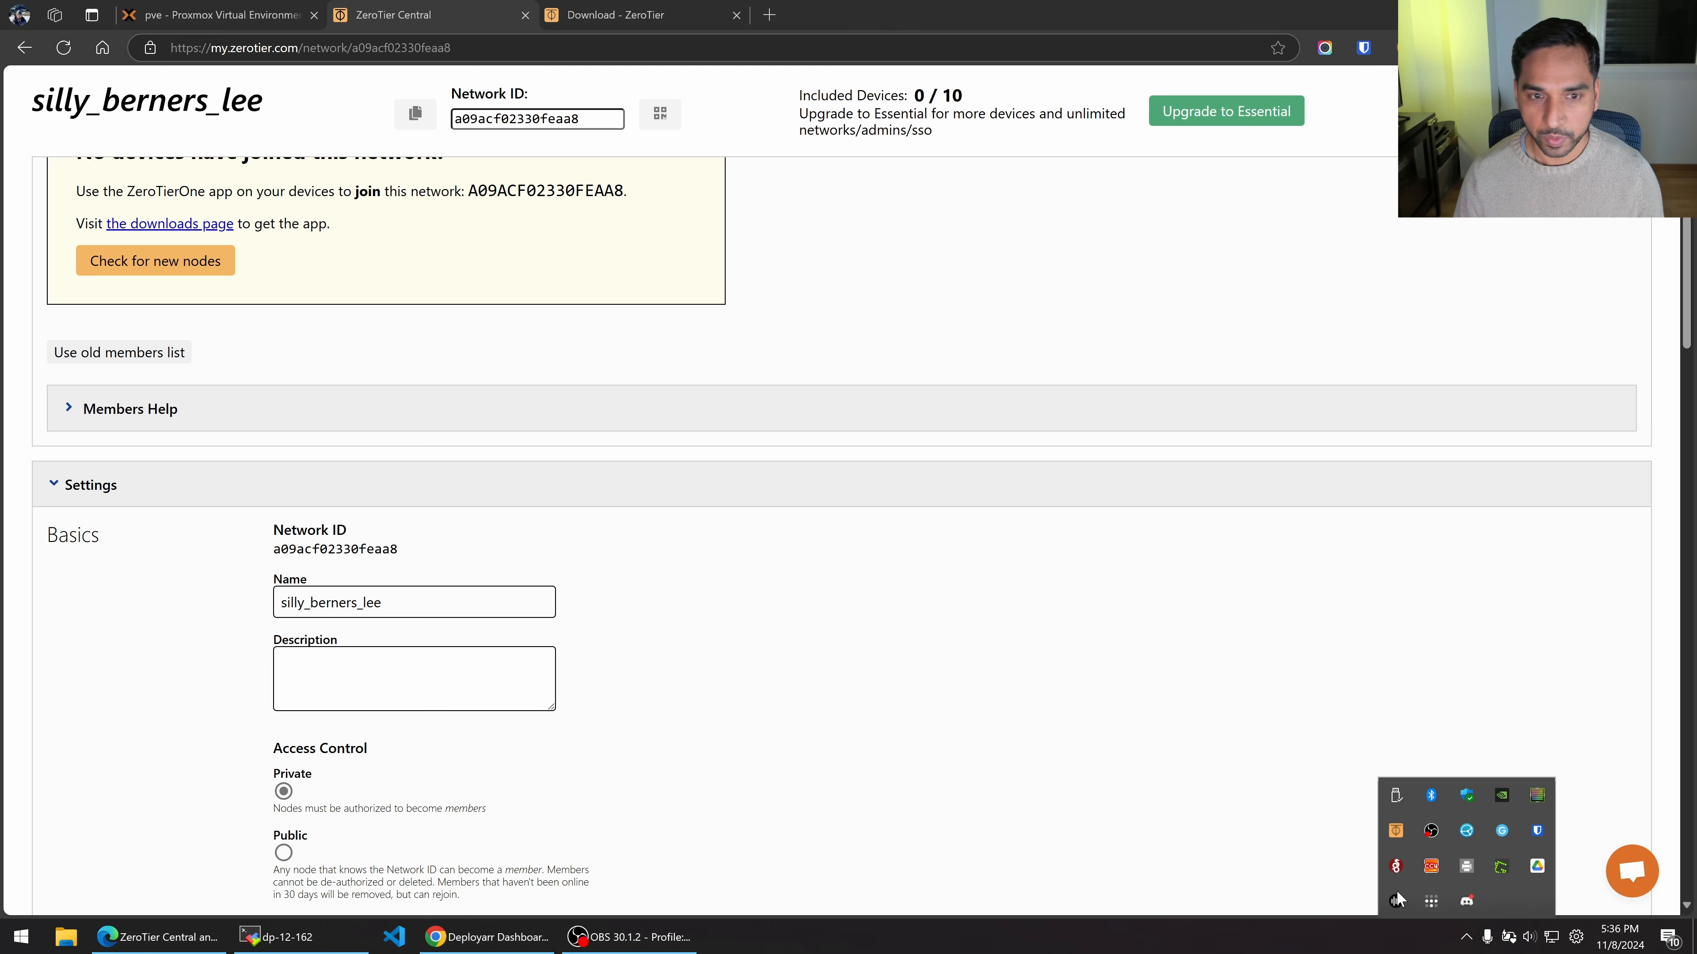
{"action": "left_click", "coordinate": [337, 554]}
{"action": "double_click", "coordinate": [338, 550]}
{"action": "key", "text": "ctrl+c"}
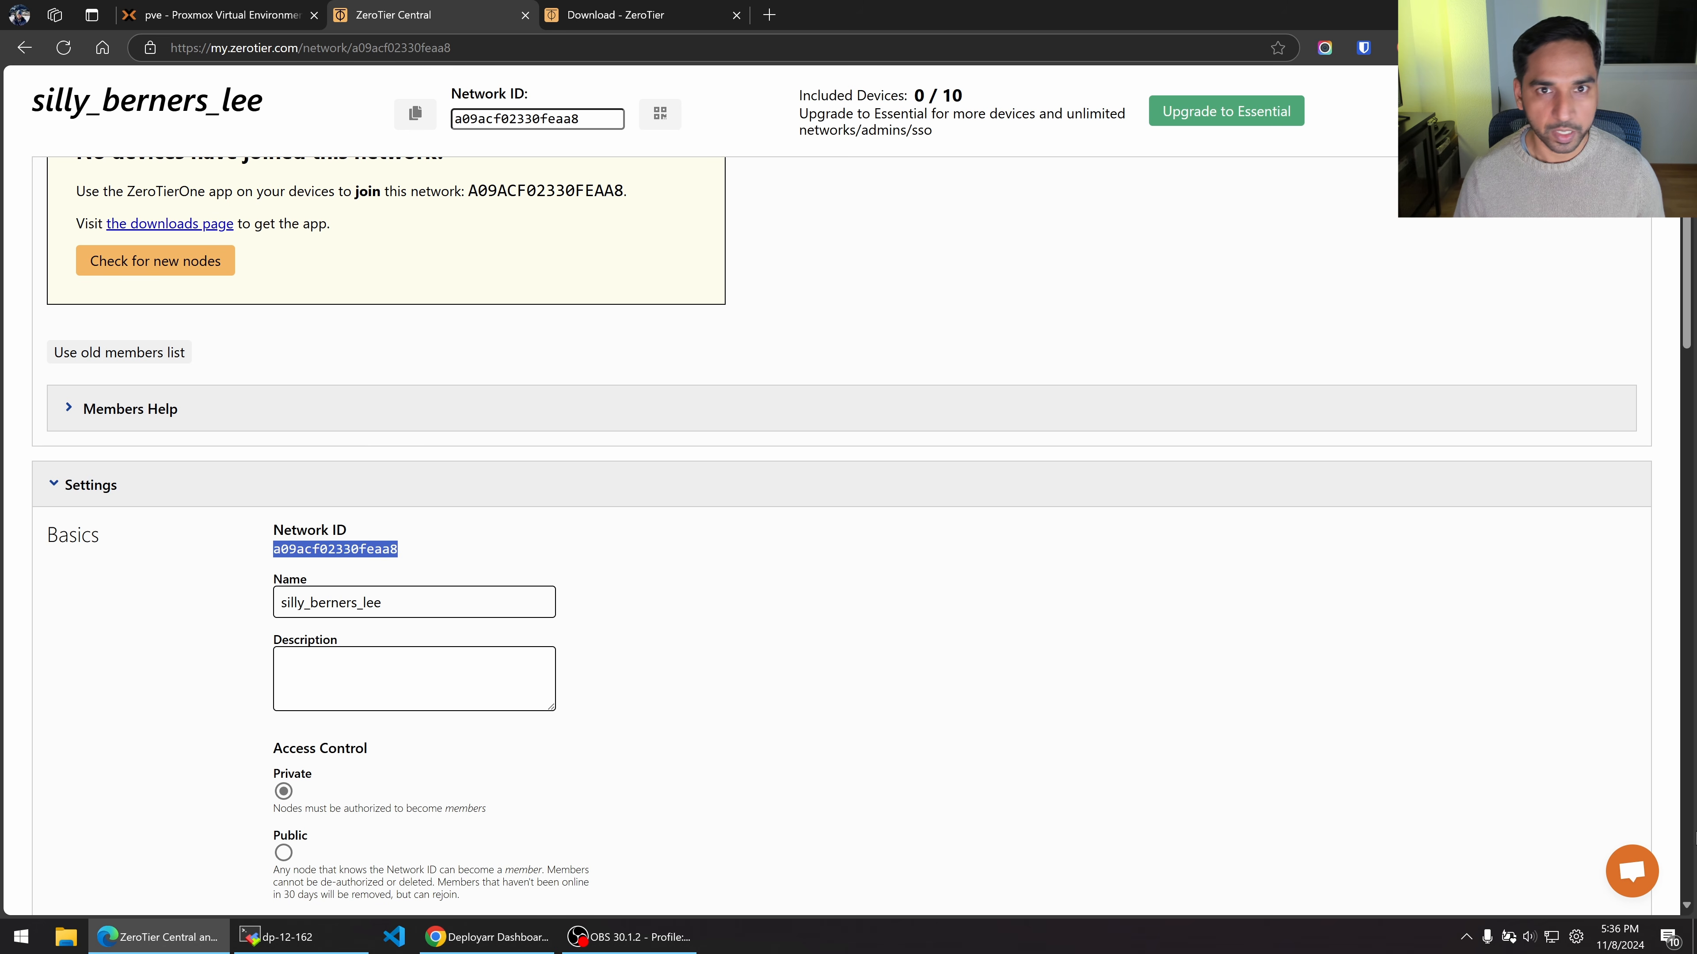
{"action": "left_click", "coordinate": [1466, 937]}
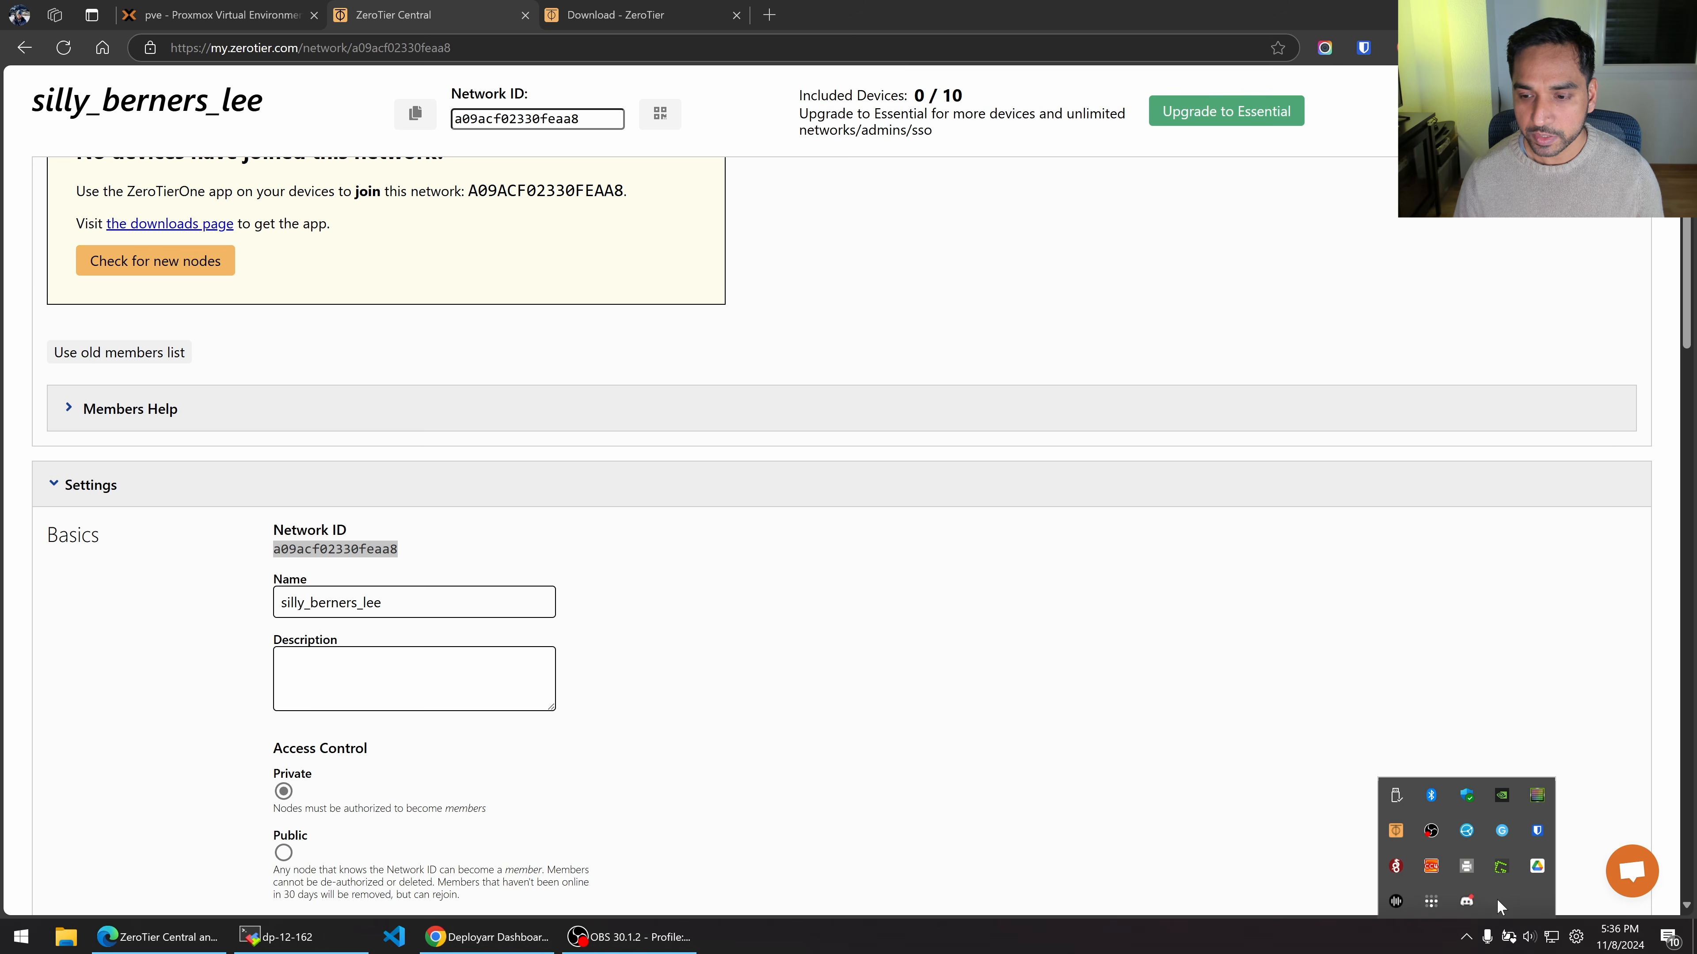
{"action": "left_click", "coordinate": [1394, 832]}
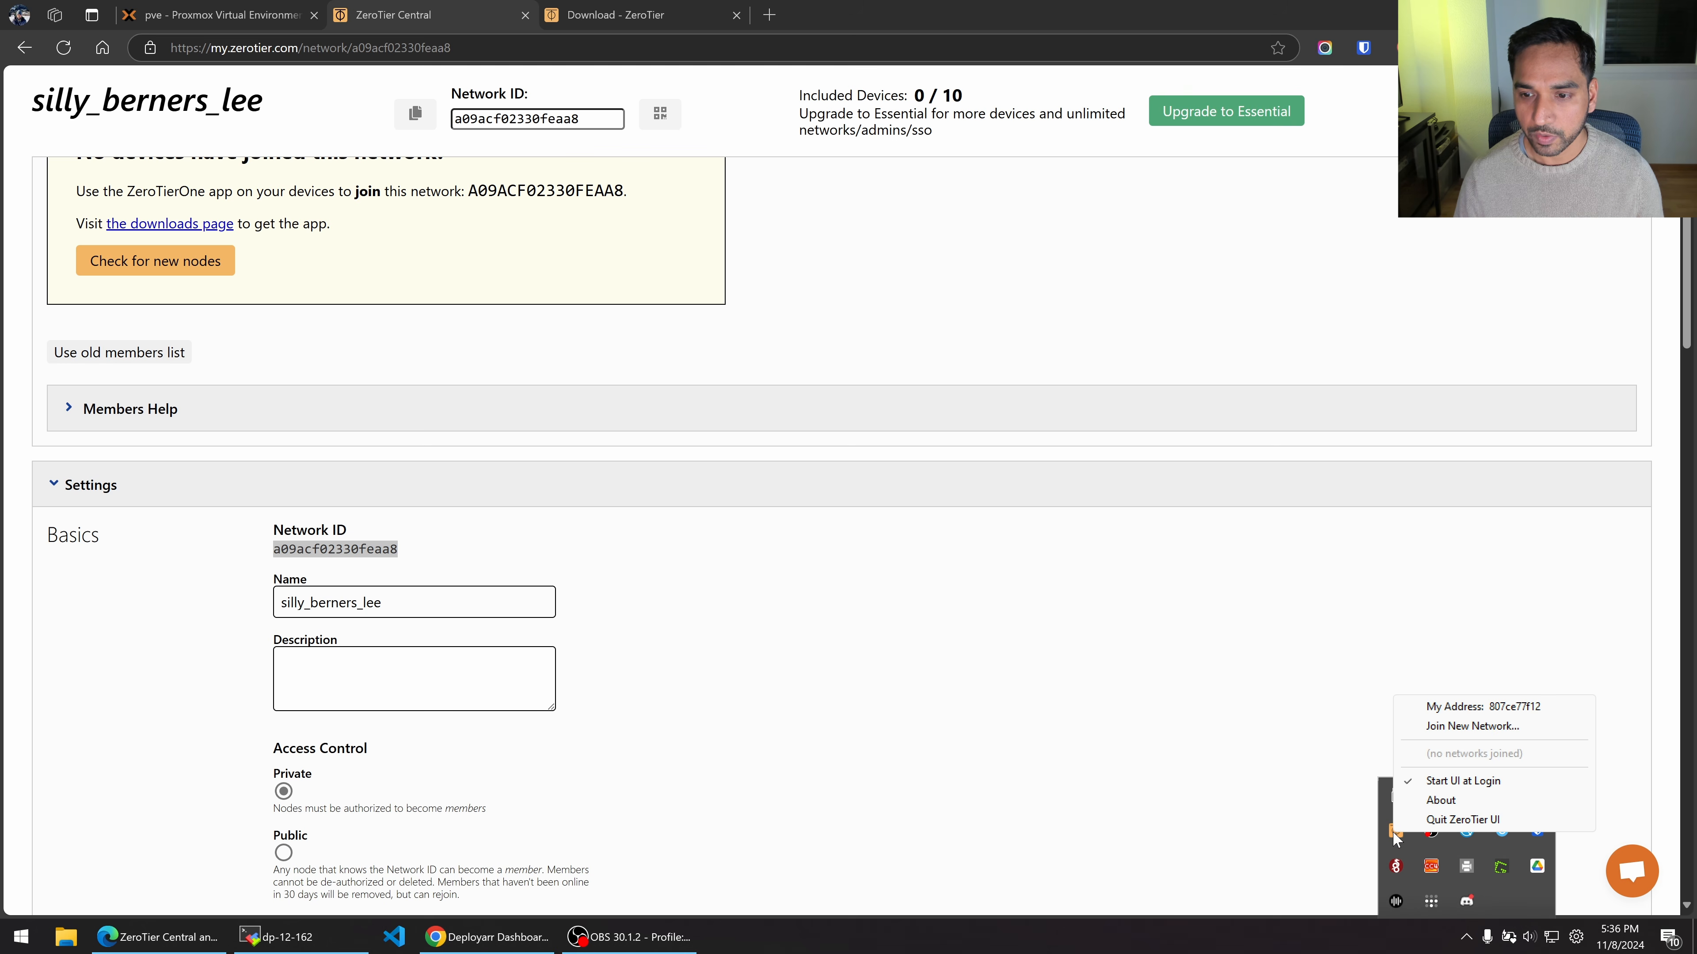
{"action": "left_click", "coordinate": [1438, 727]}
{"action": "left_click", "coordinate": [235, 251]}
{"action": "key", "text": "ctrl+v"}
{"action": "left_click", "coordinate": [477, 286]}
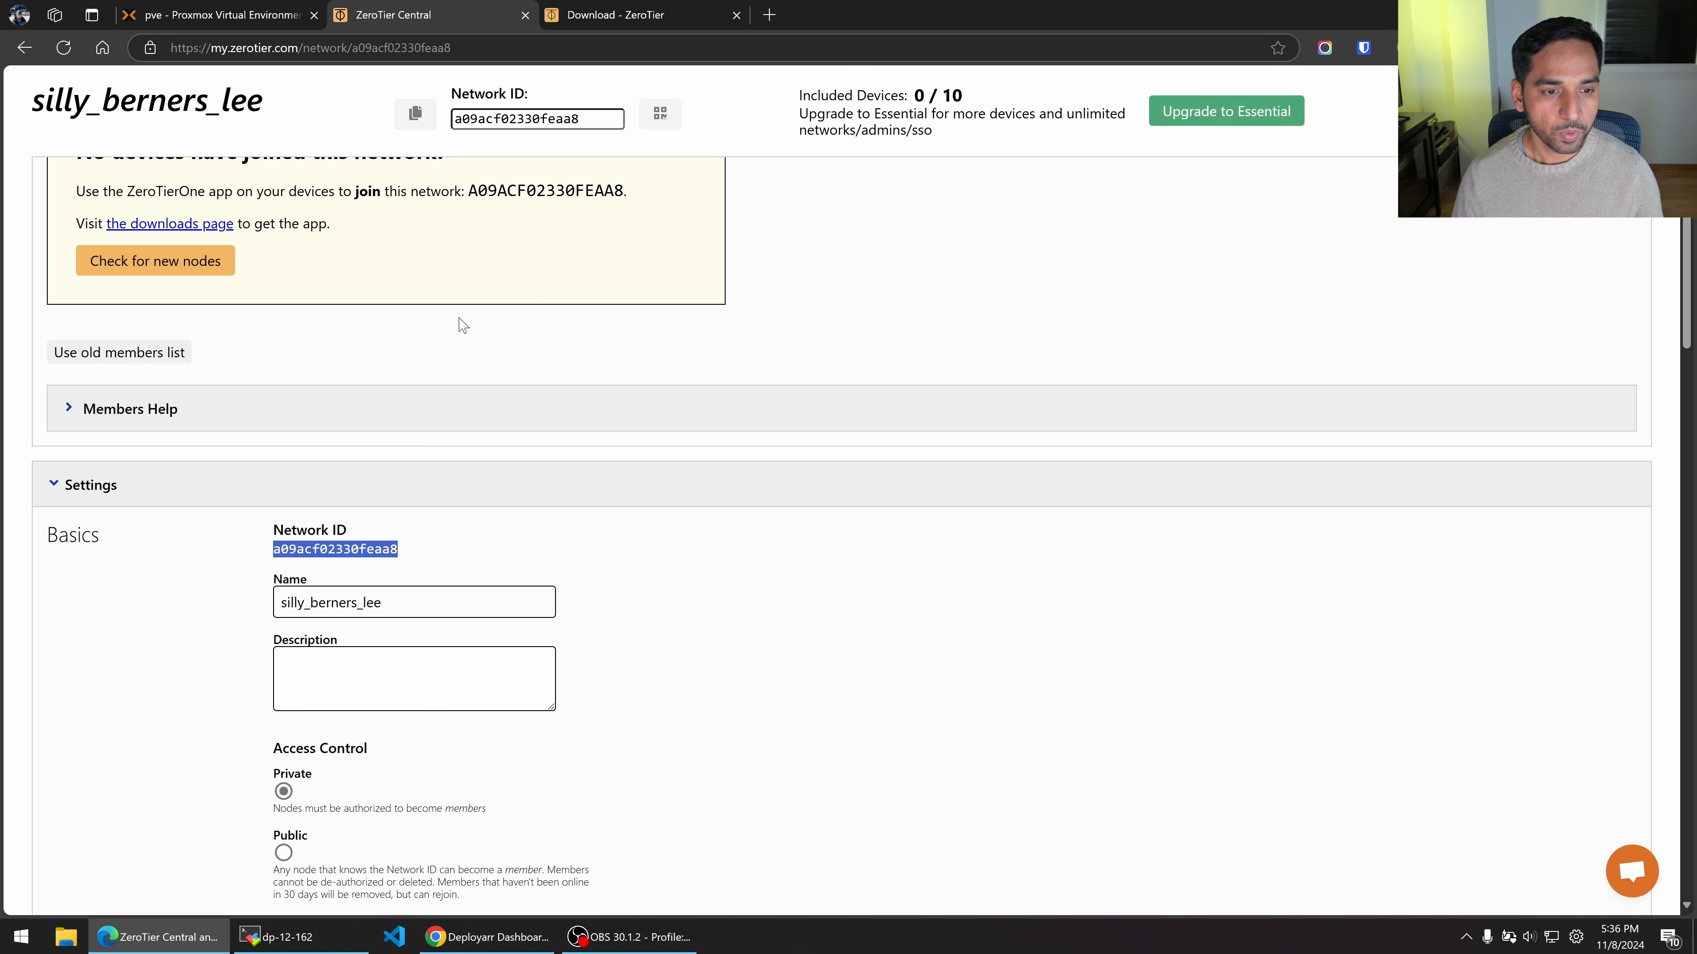
{"action": "left_click", "coordinate": [589, 410]}
{"action": "scroll", "coordinate": [110, 164], "scroll_direction": "up", "scroll_amount": 3}
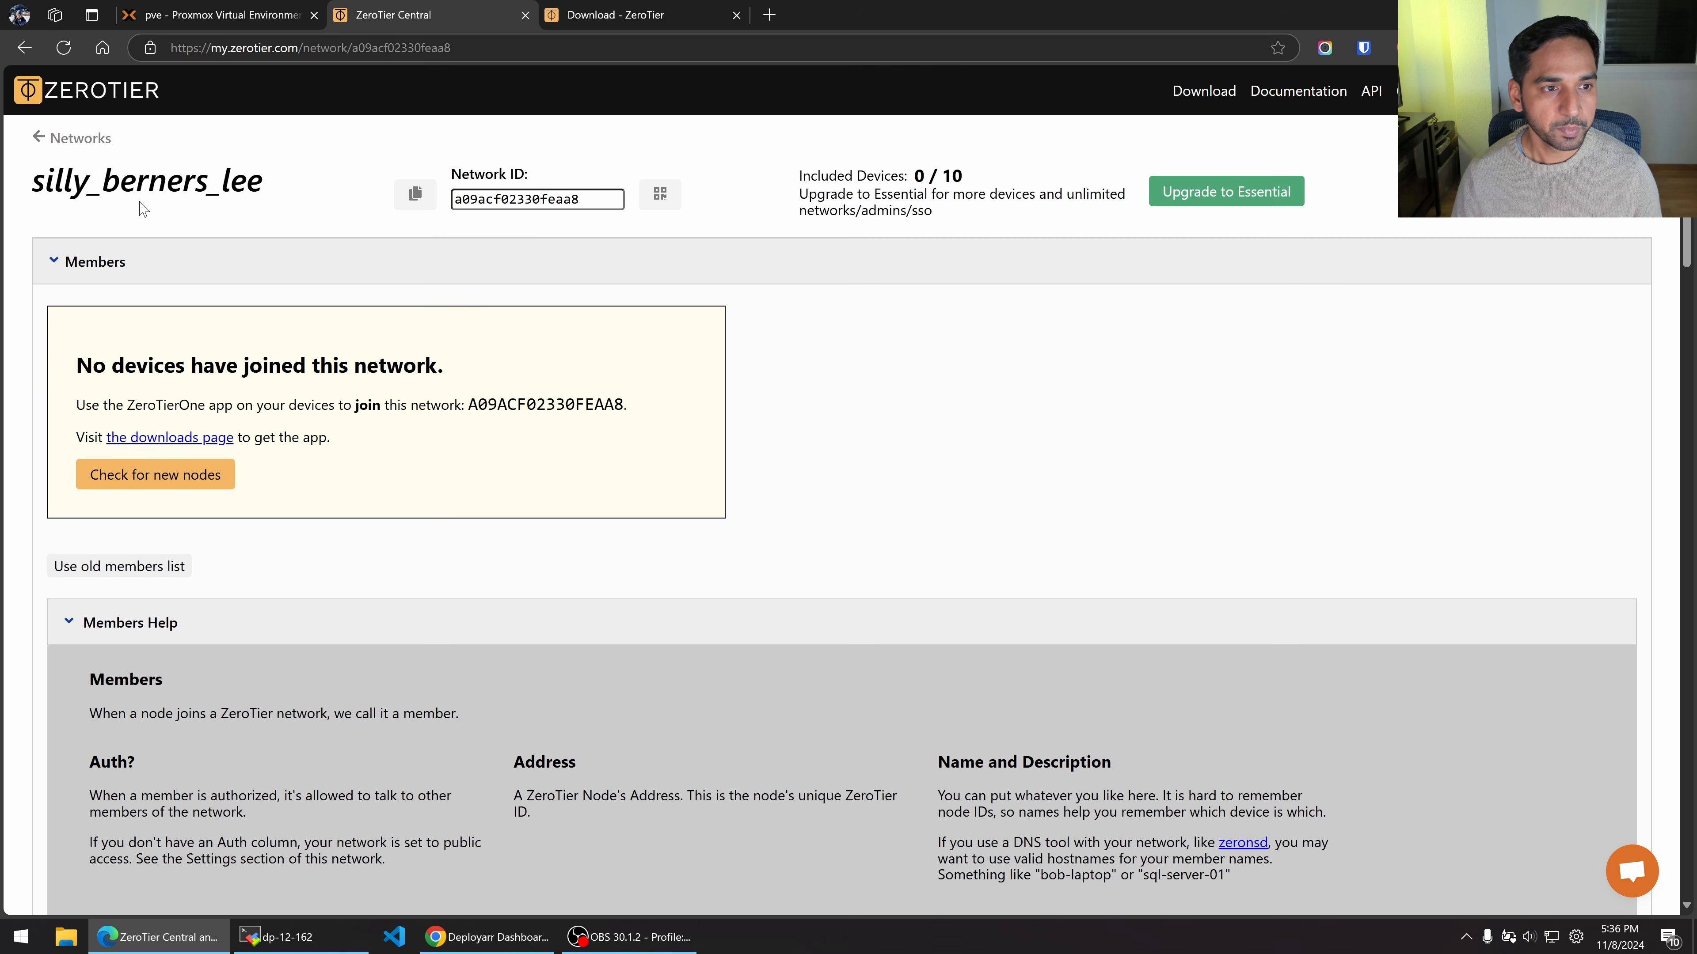
Reload the network page and open the settings of new member 807ce77f12.
{"action": "left_click", "coordinate": [63, 48]}
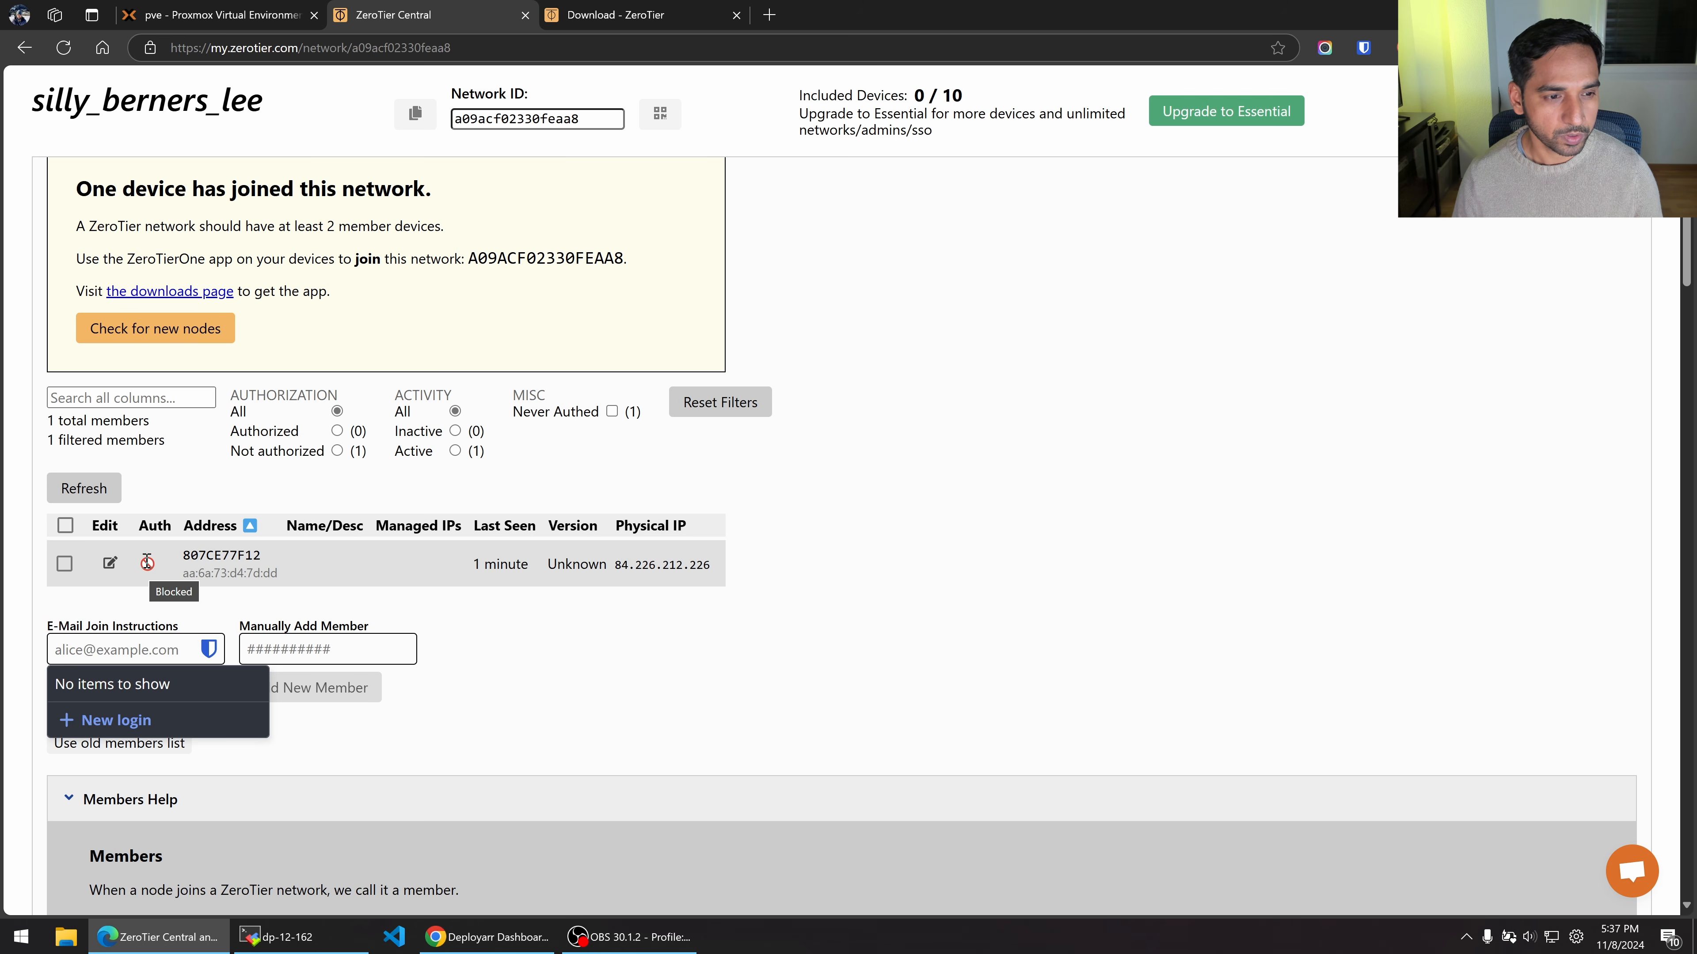
{"action": "left_click", "coordinate": [110, 563]}
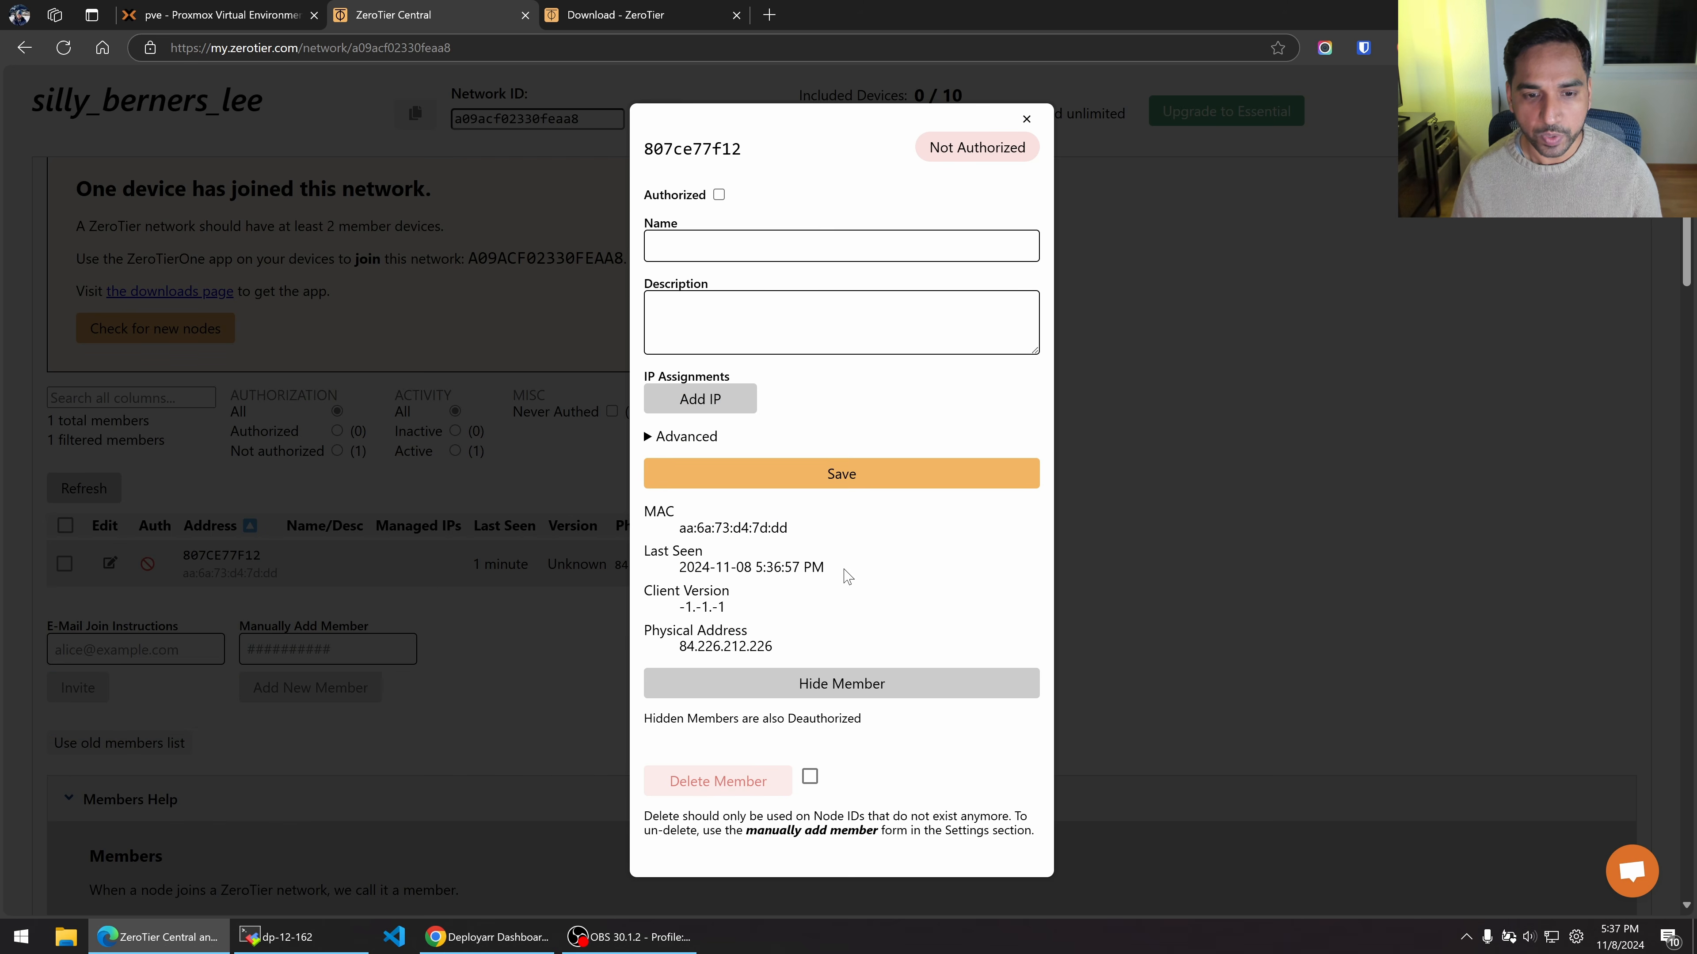
Name the member Windows and mark it Authorized.
{"action": "left_click", "coordinate": [732, 246]}
{"action": "type", "text": "Windows"}
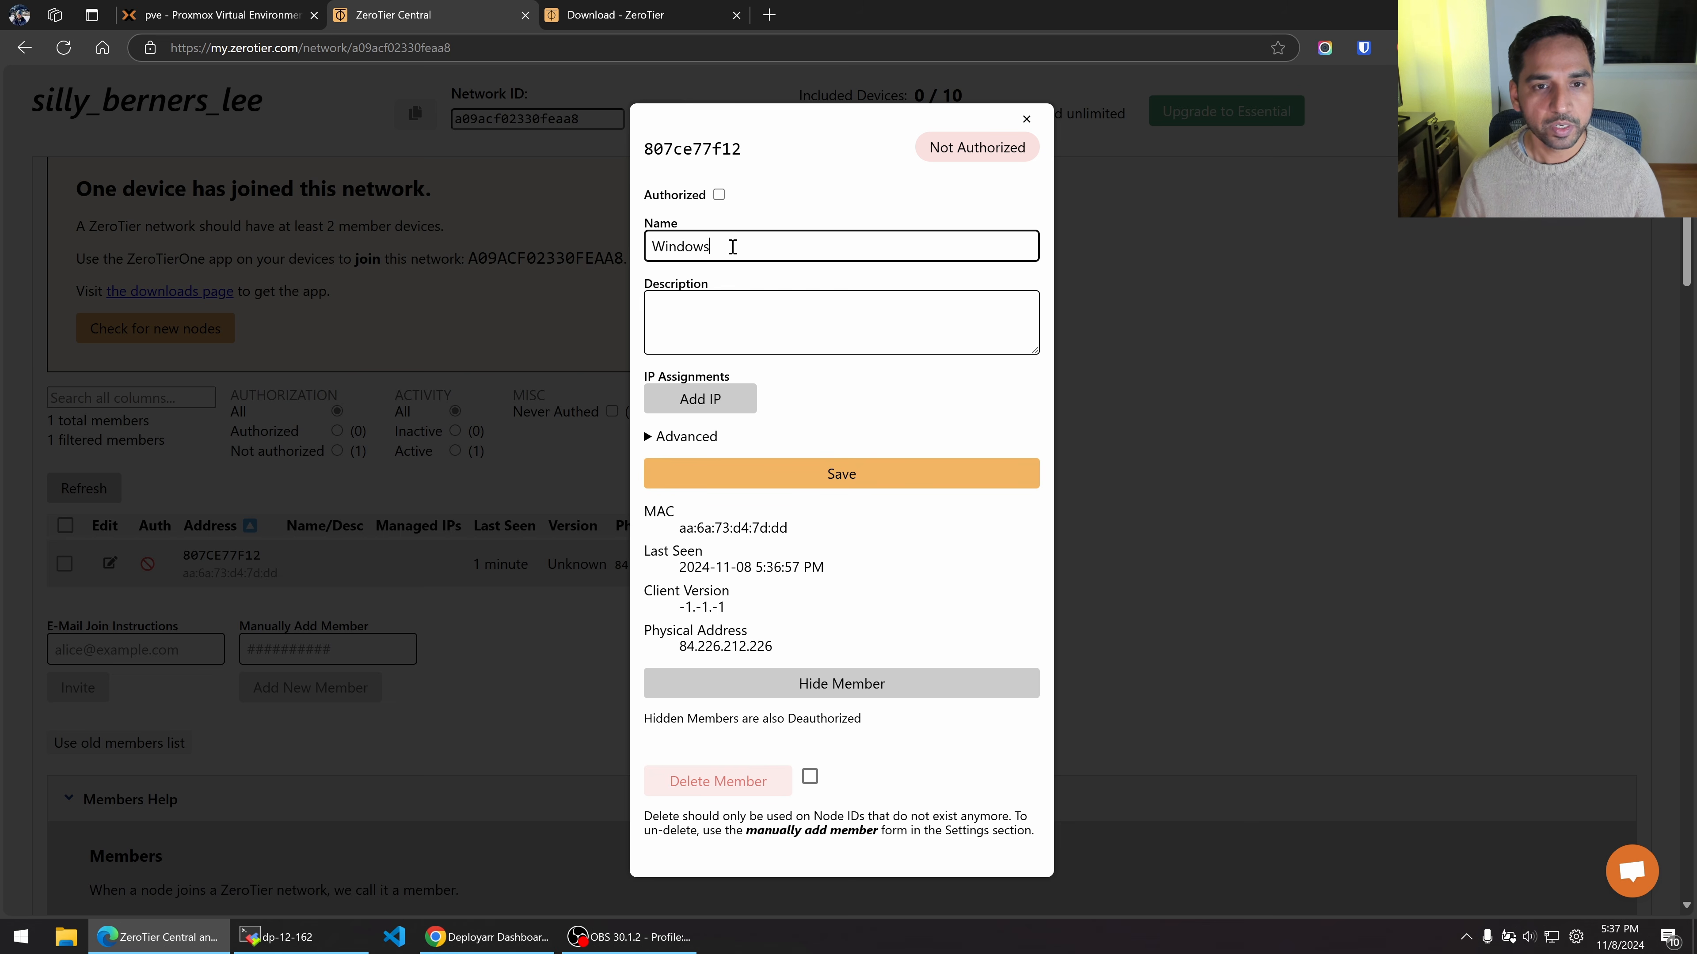
{"action": "left_click", "coordinate": [718, 194]}
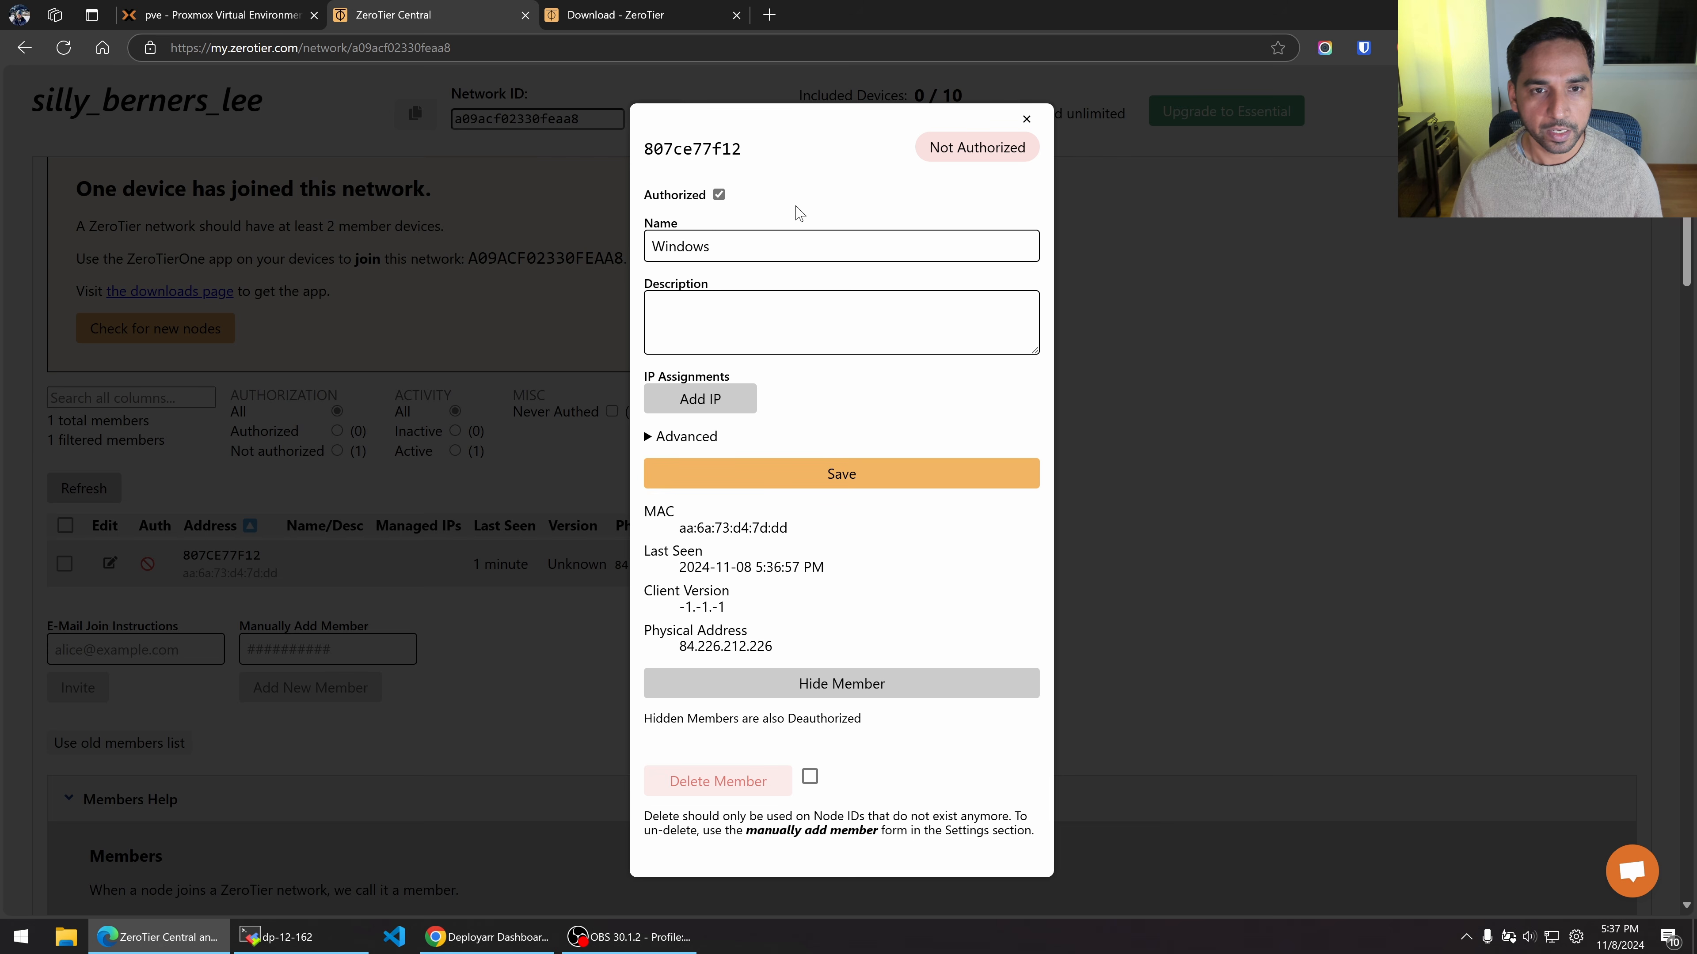
Assign managed IP 192.168.195.10, remove the extra empty IP entry, and save.
{"action": "left_click", "coordinate": [695, 406]}
{"action": "left_click", "coordinate": [744, 370]}
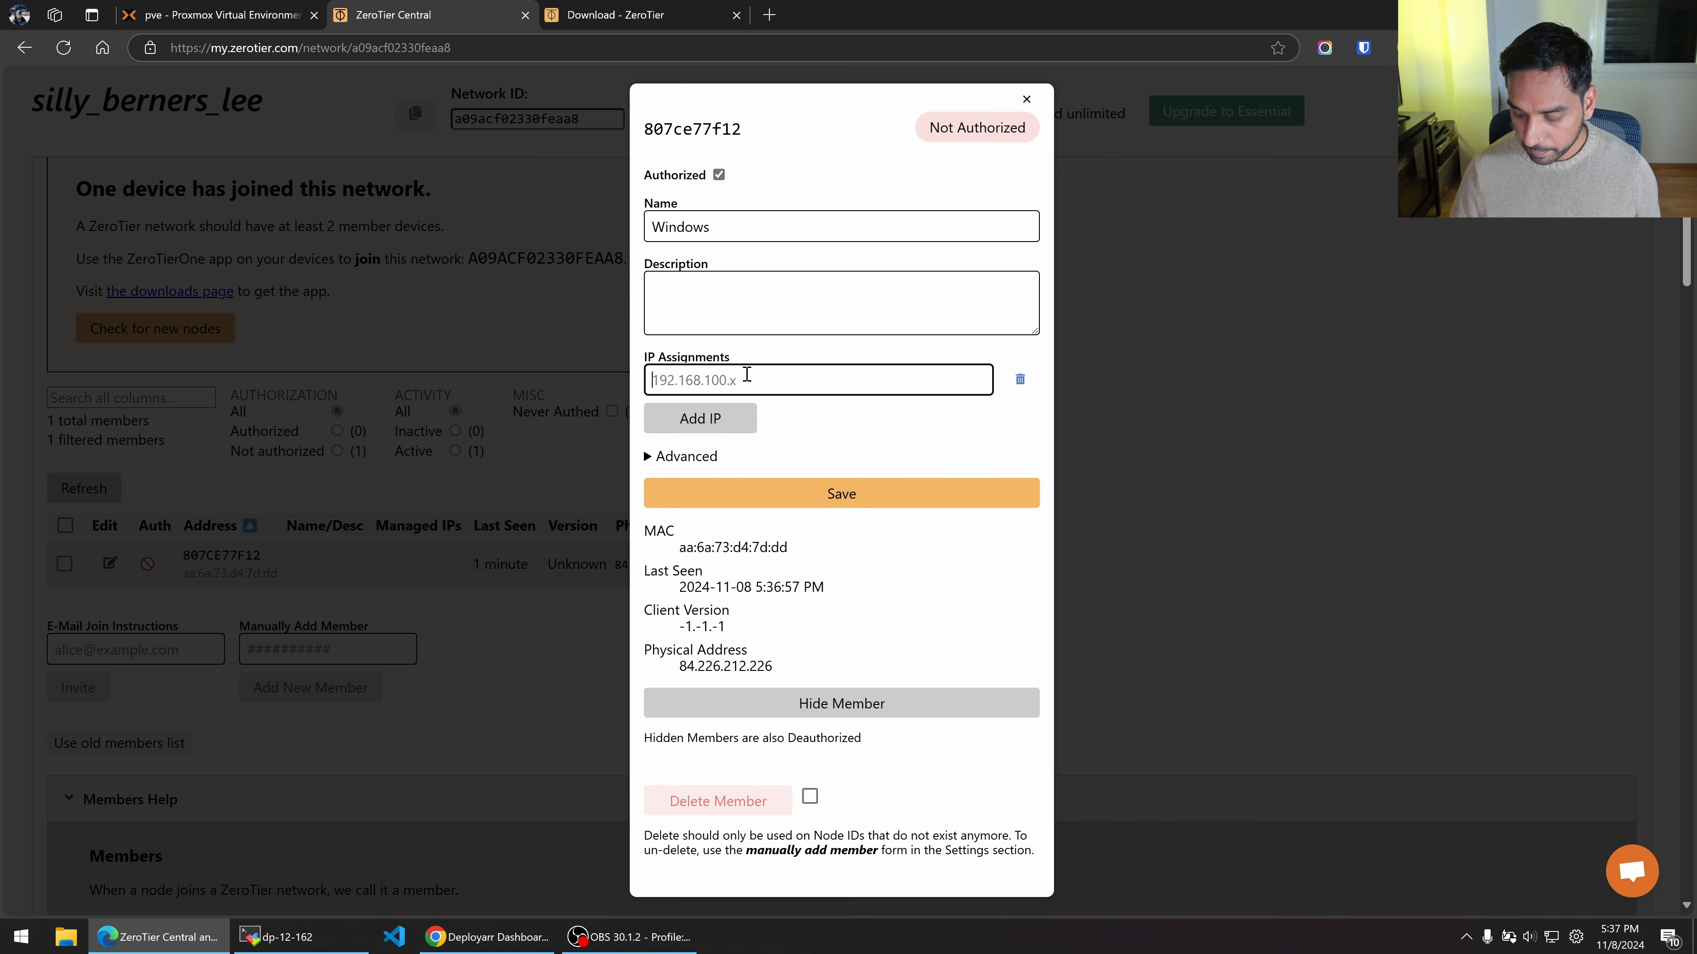
{"action": "scroll", "coordinate": [746, 374], "scroll_direction": "up", "scroll_amount": 3}
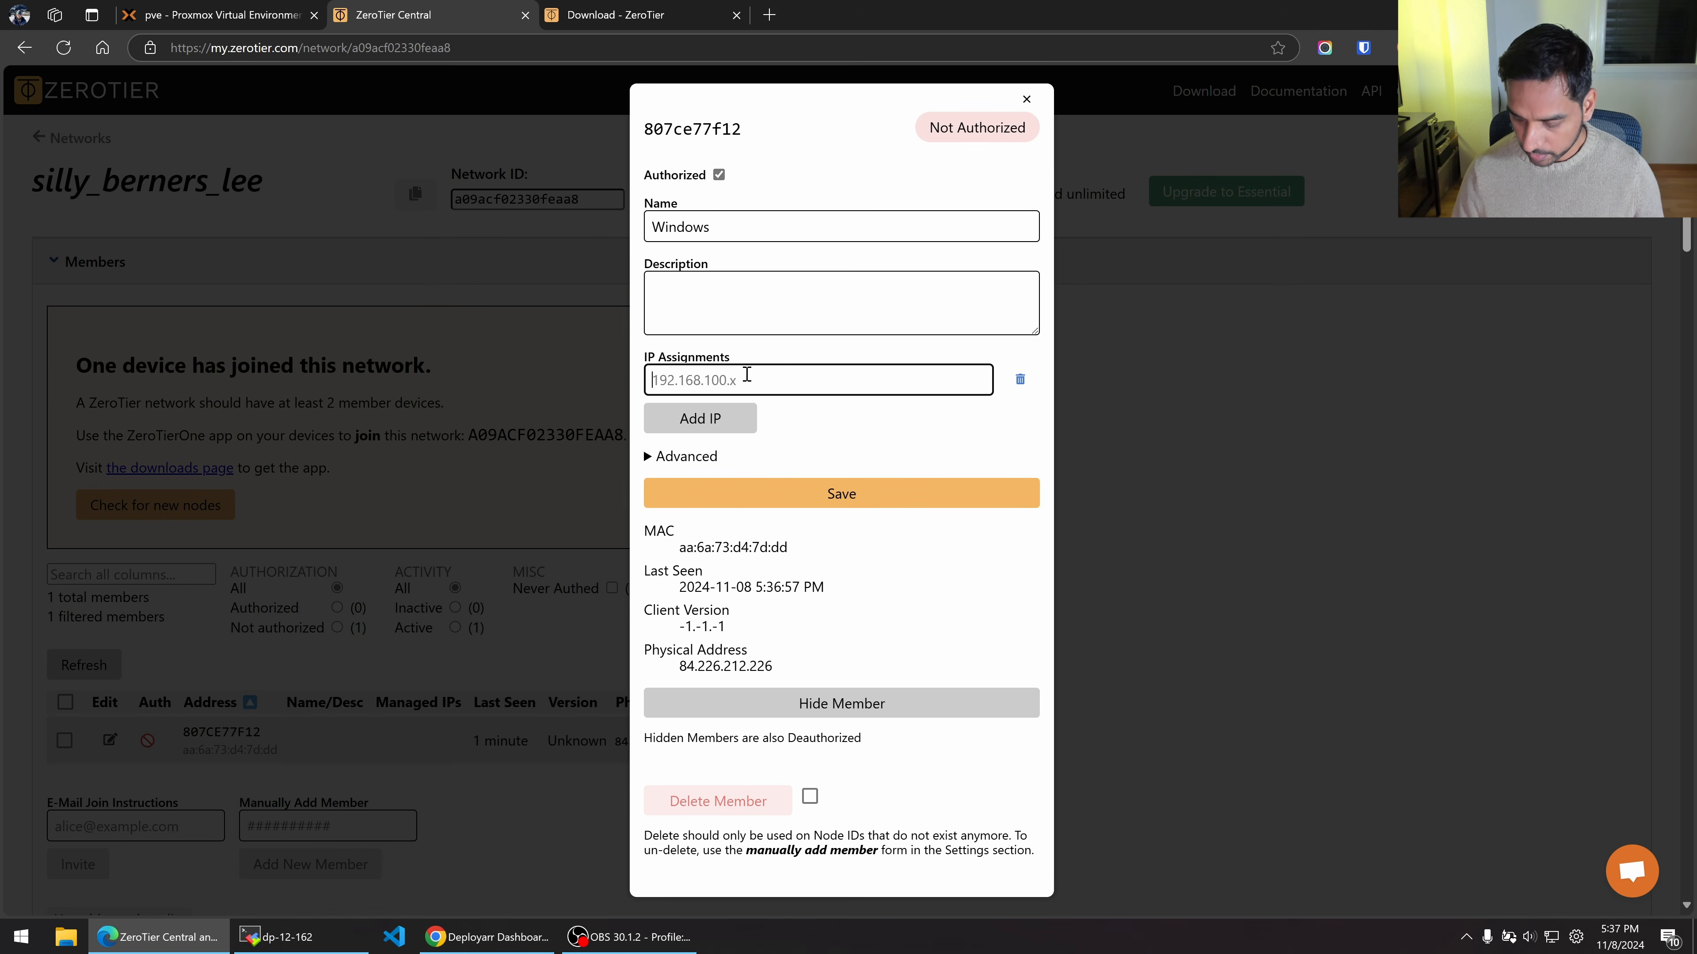
{"action": "key", "text": "Num_Lock"}
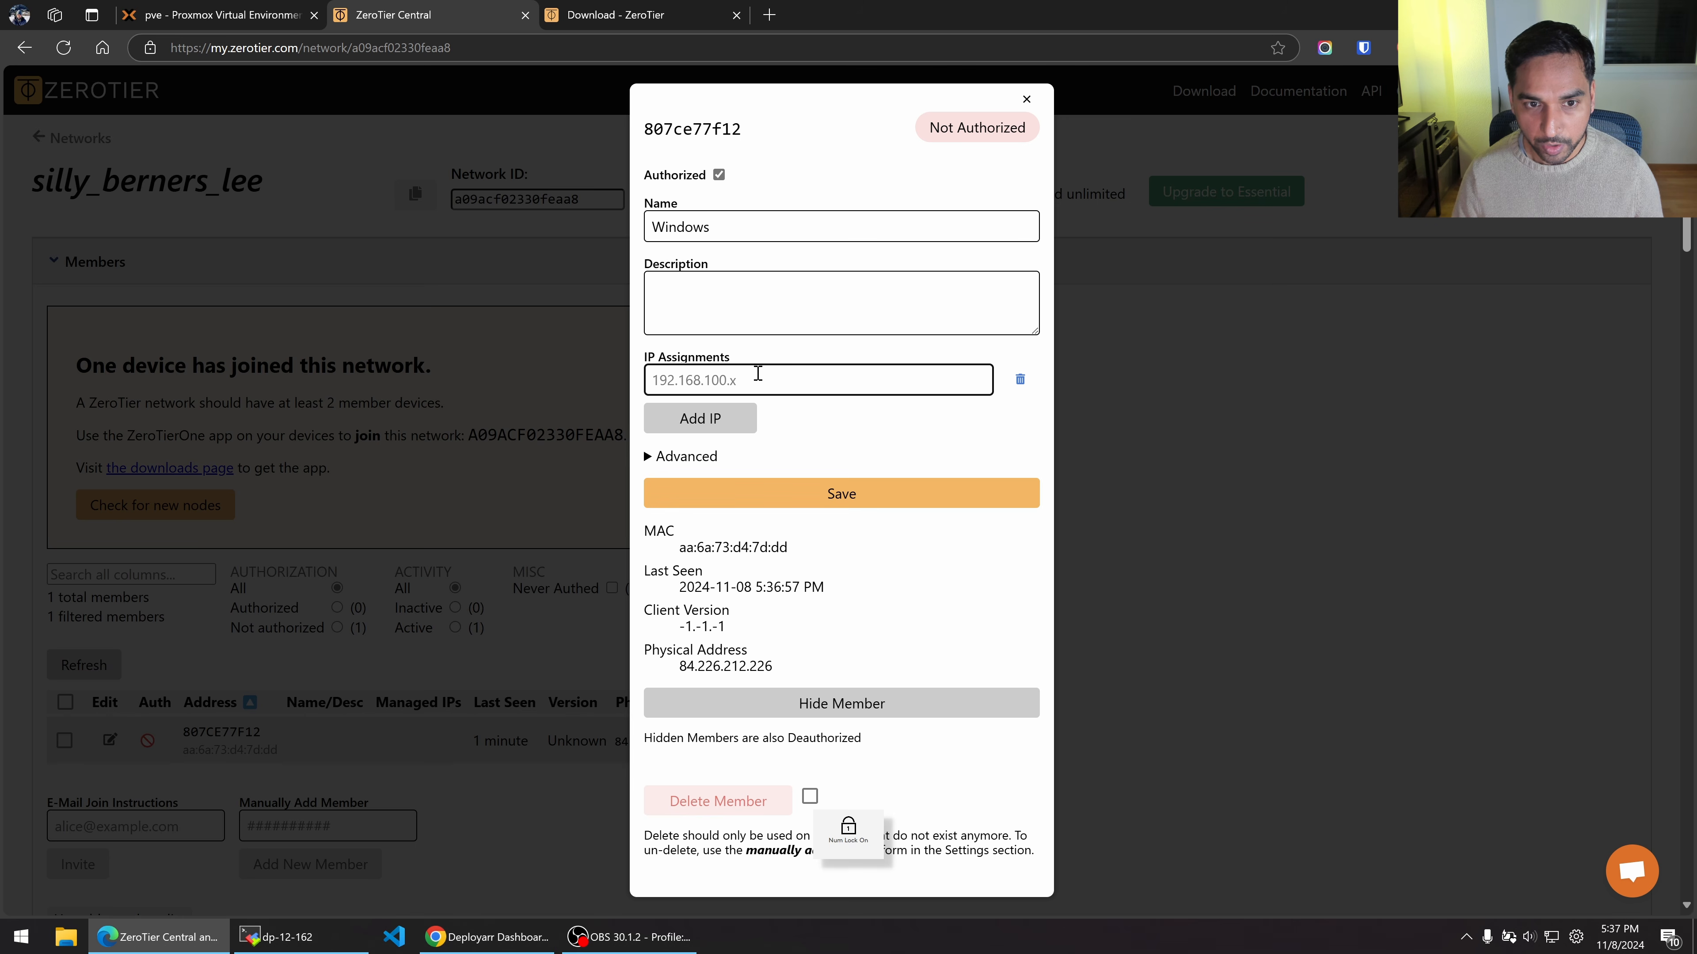
{"action": "type", "text": "192.168.195.10"}
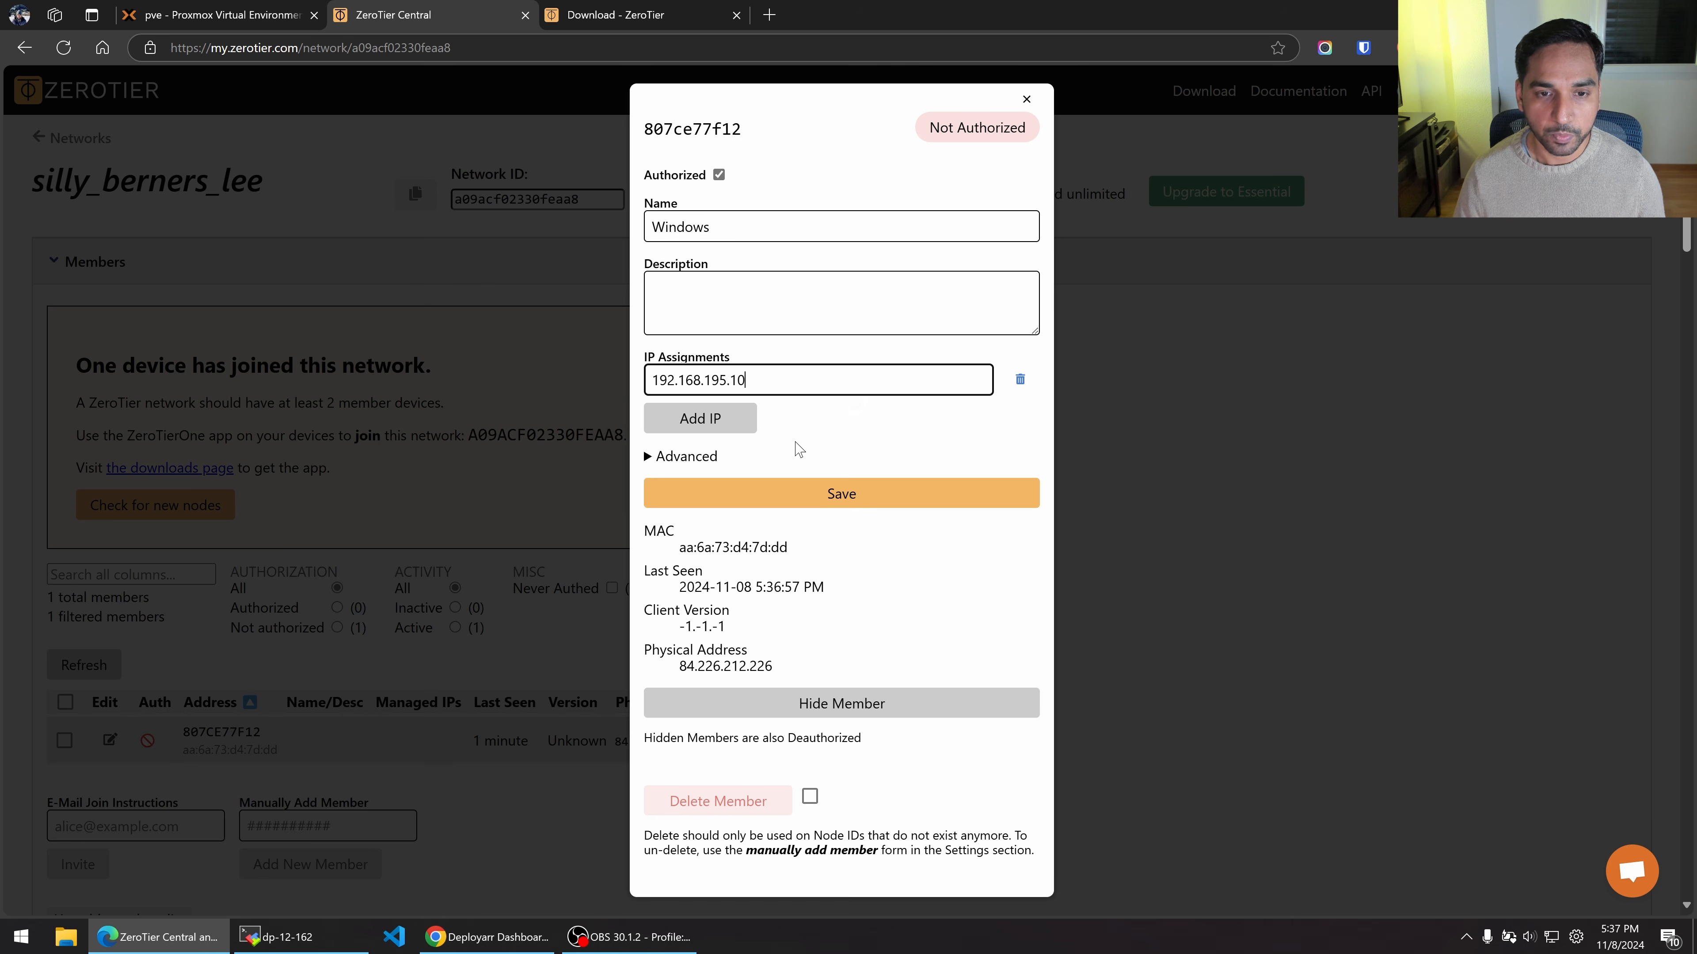
{"action": "left_click", "coordinate": [694, 422]}
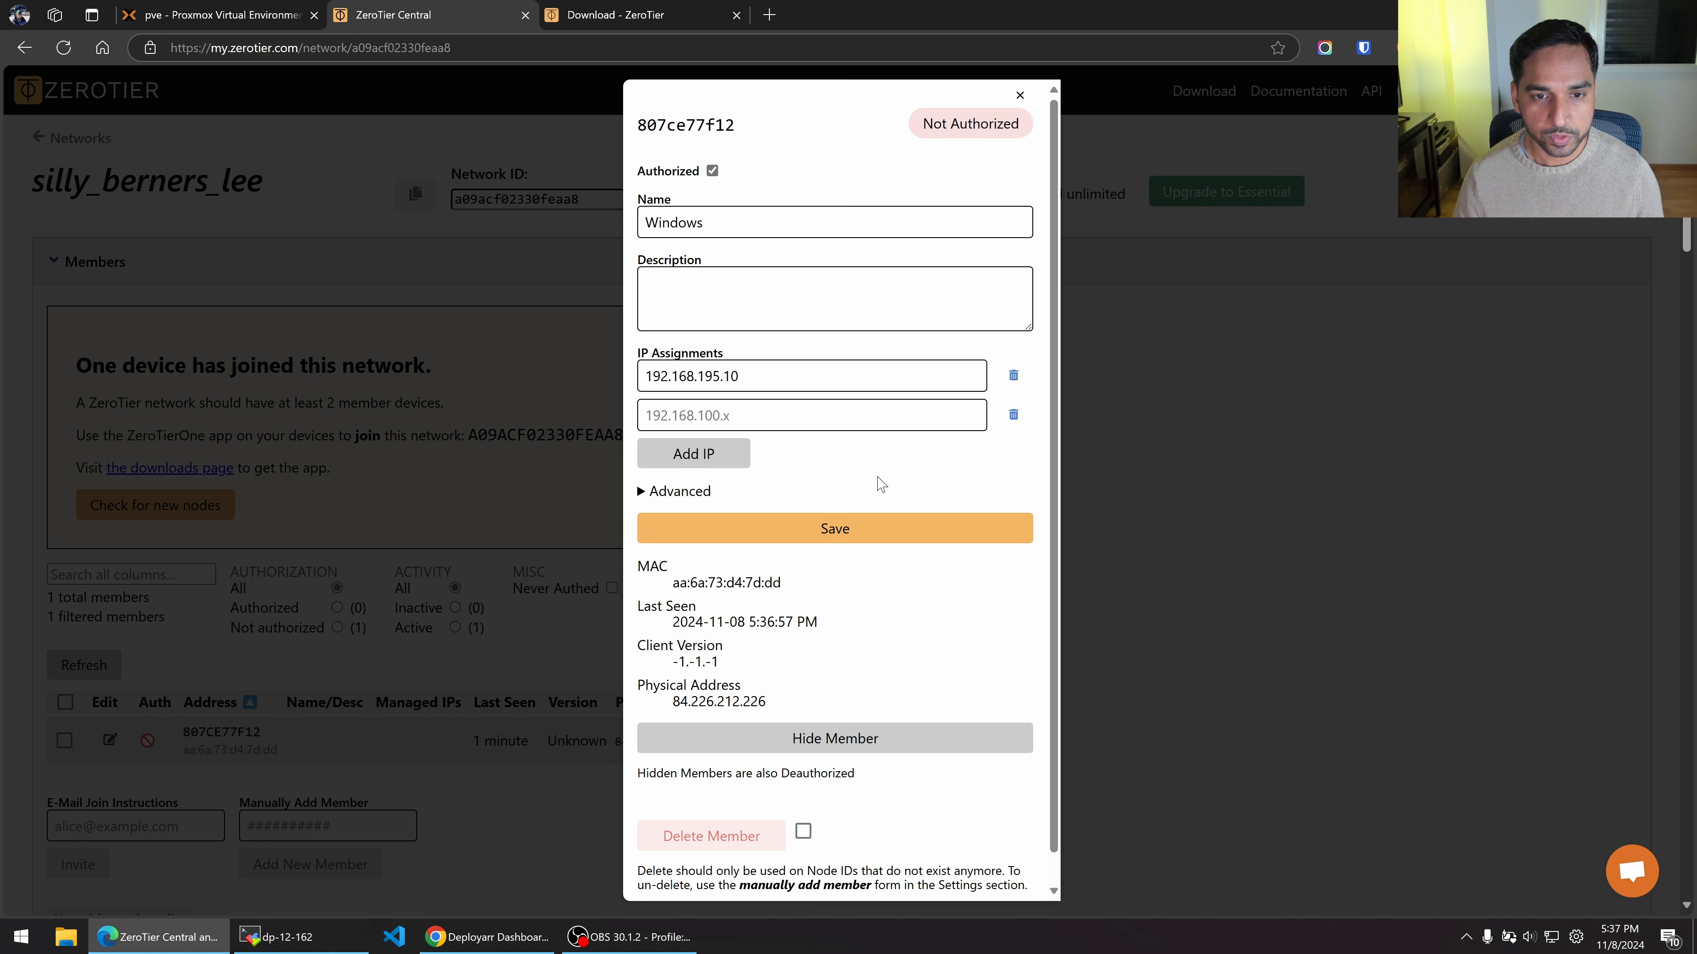
{"action": "left_click", "coordinate": [1013, 415]}
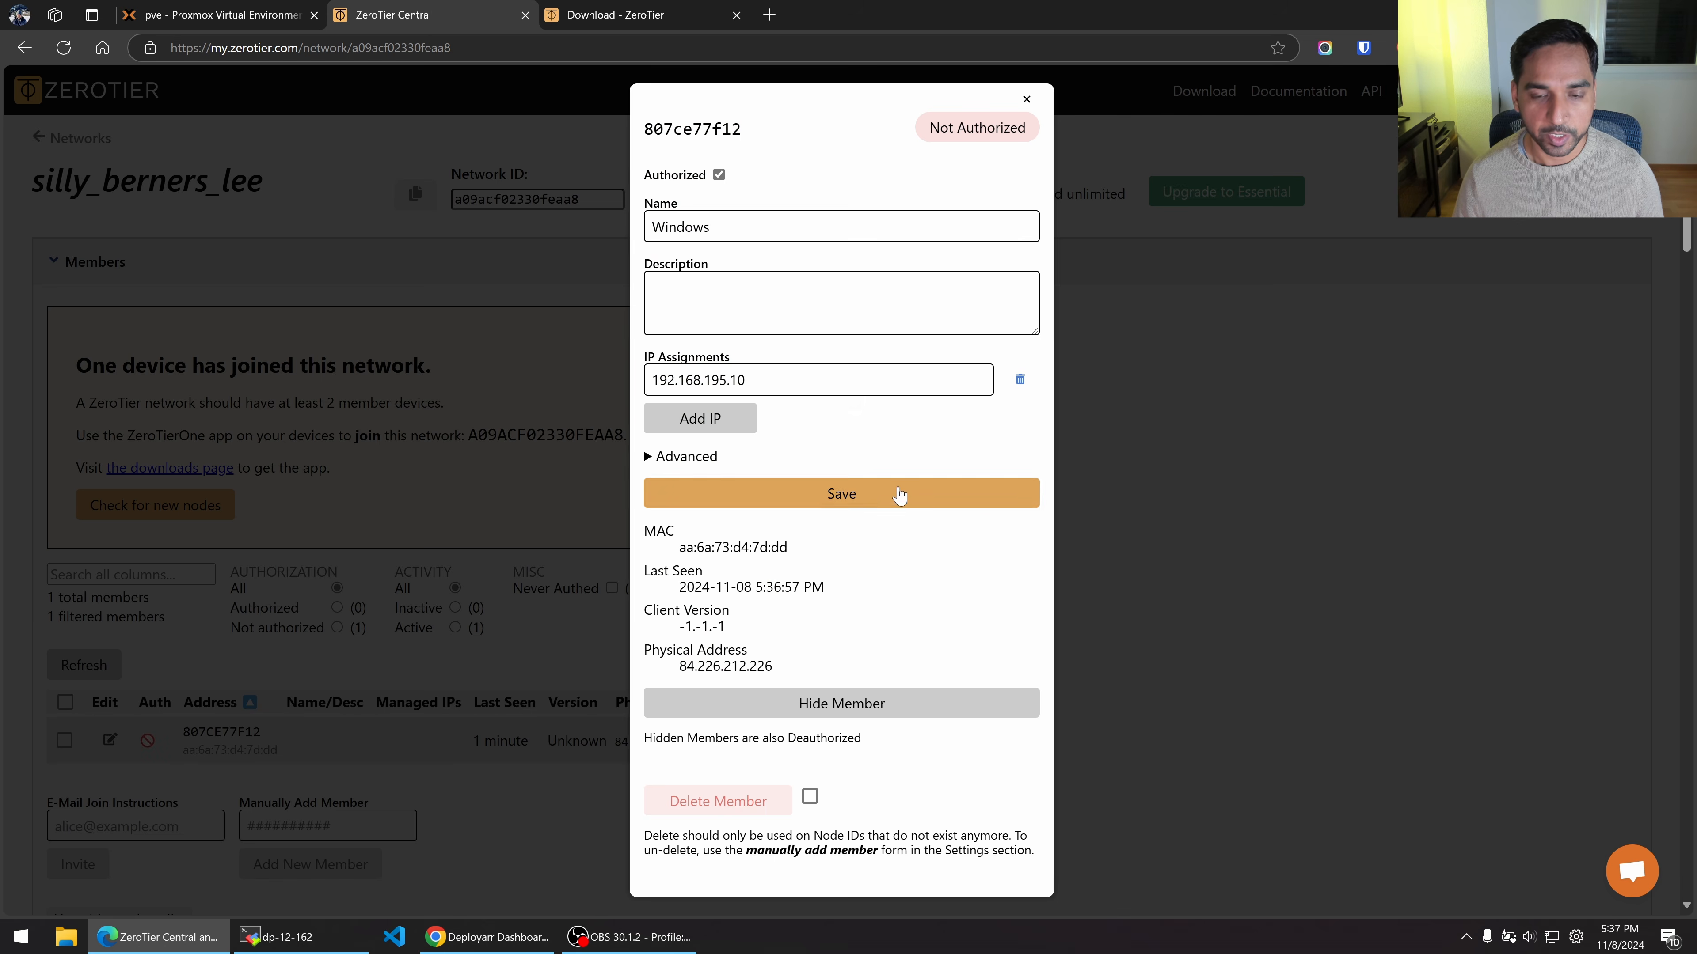
{"action": "left_click", "coordinate": [1039, 501]}
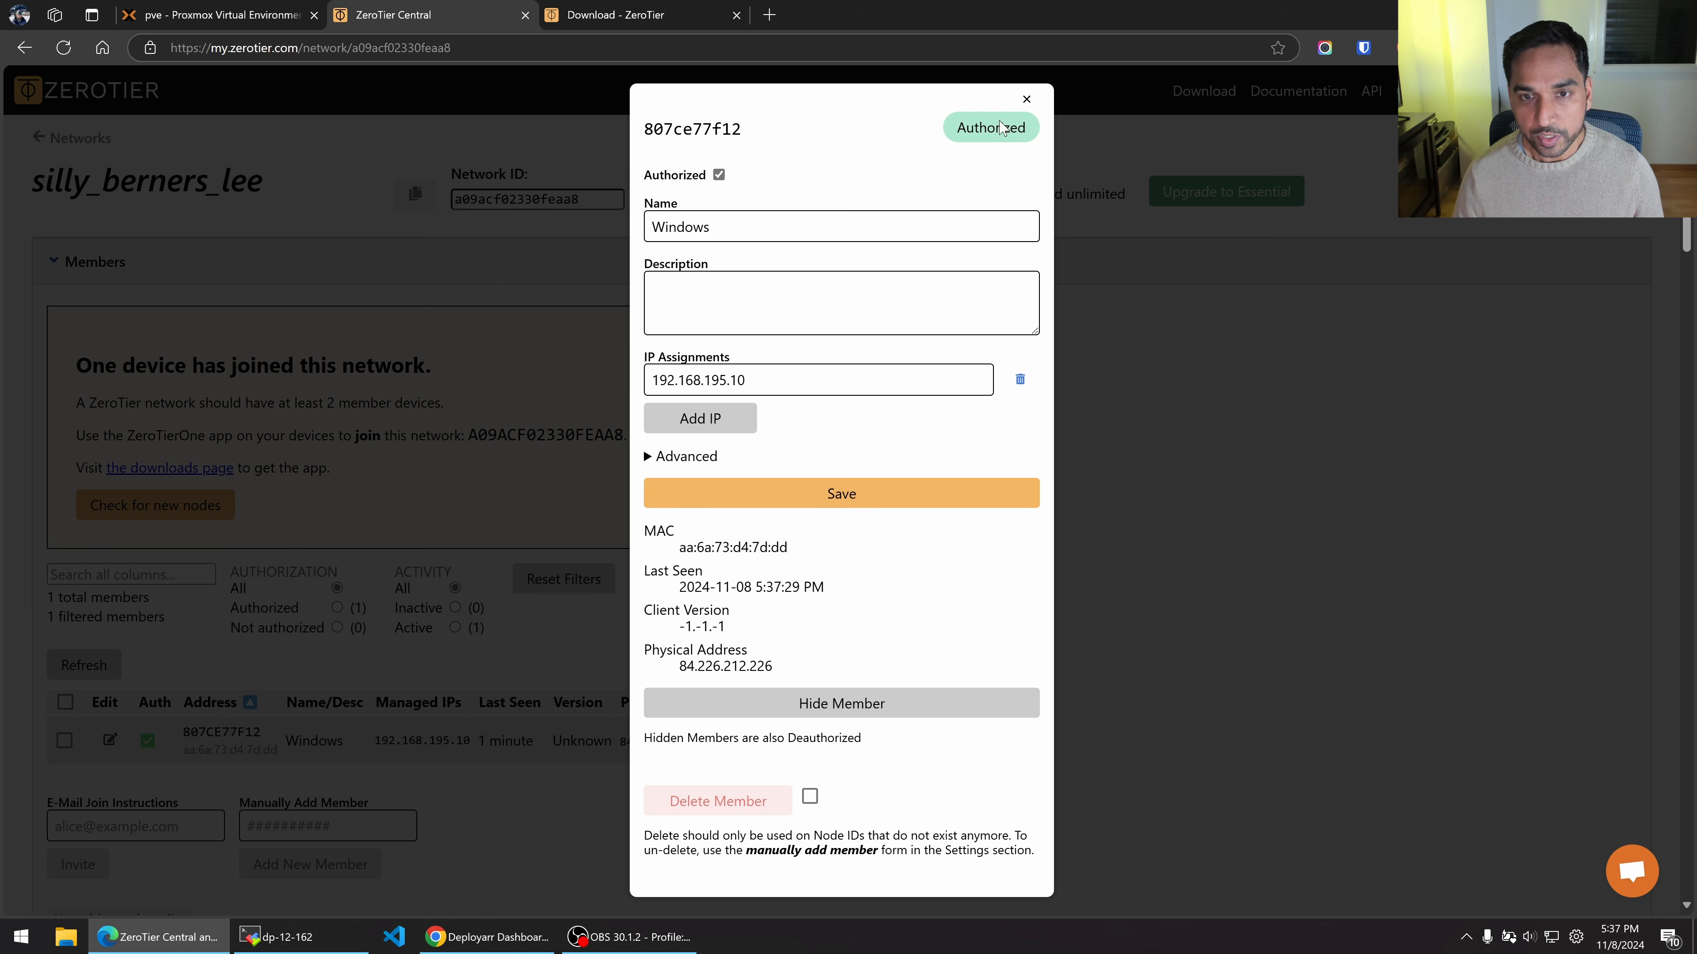
Close the member dialog and check the ZeroTier client's Managed Routes menu.
{"action": "left_click", "coordinate": [1027, 99]}
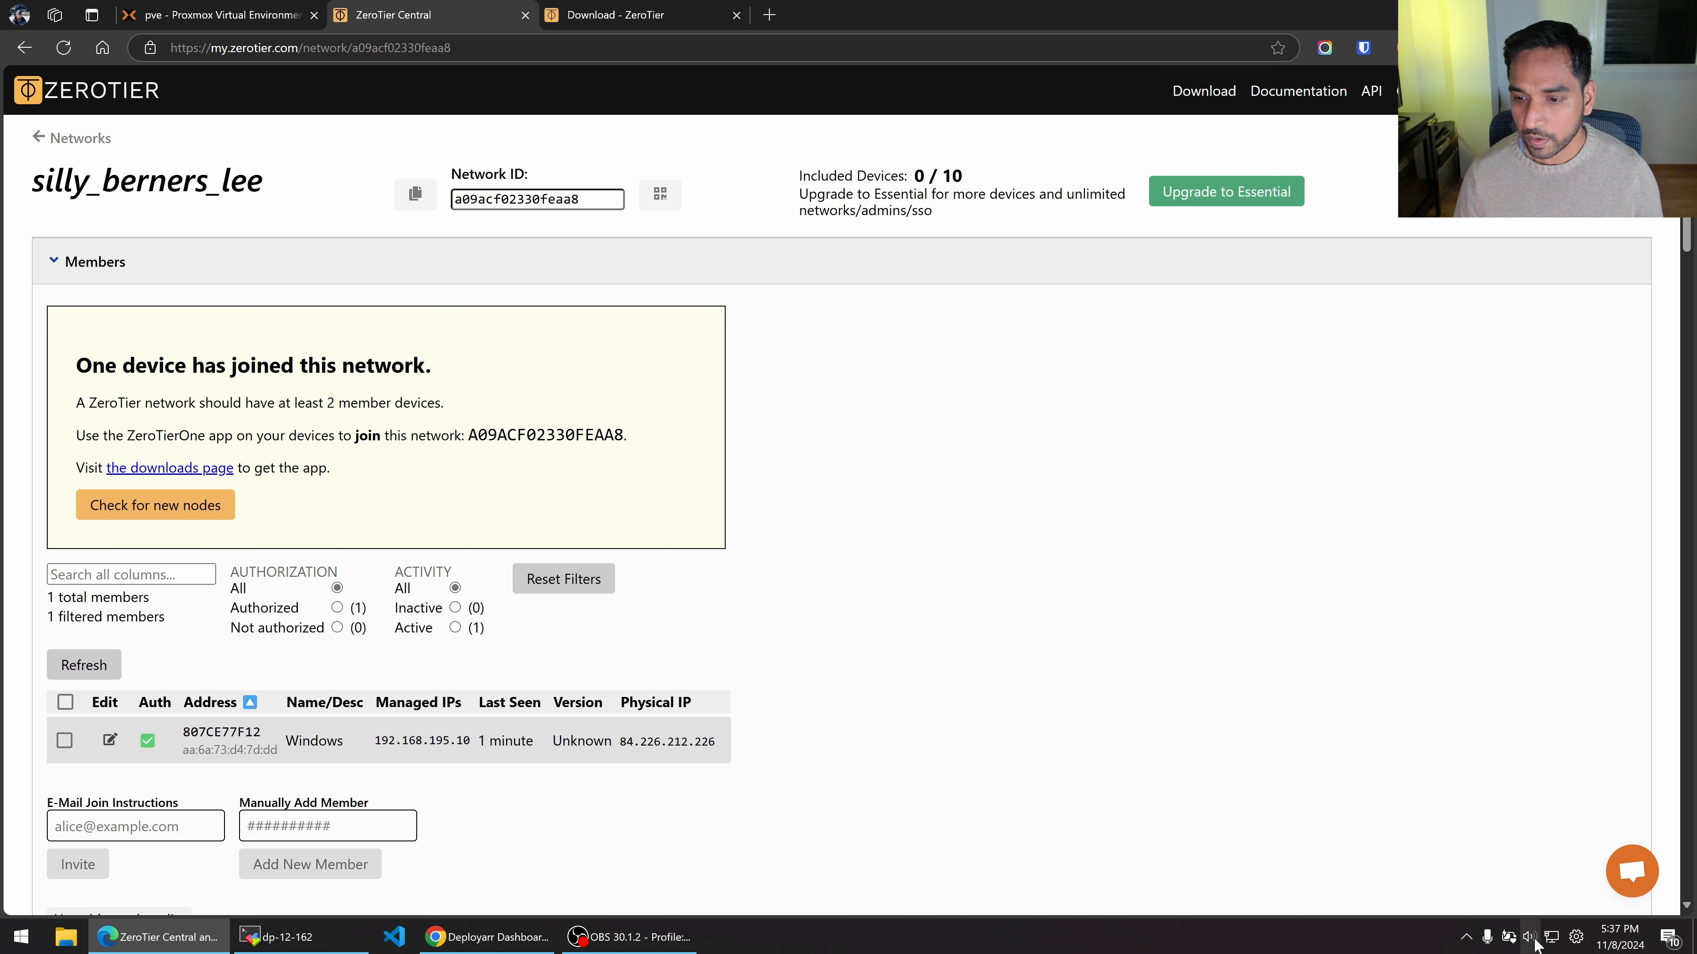
{"action": "left_click", "coordinate": [1465, 937]}
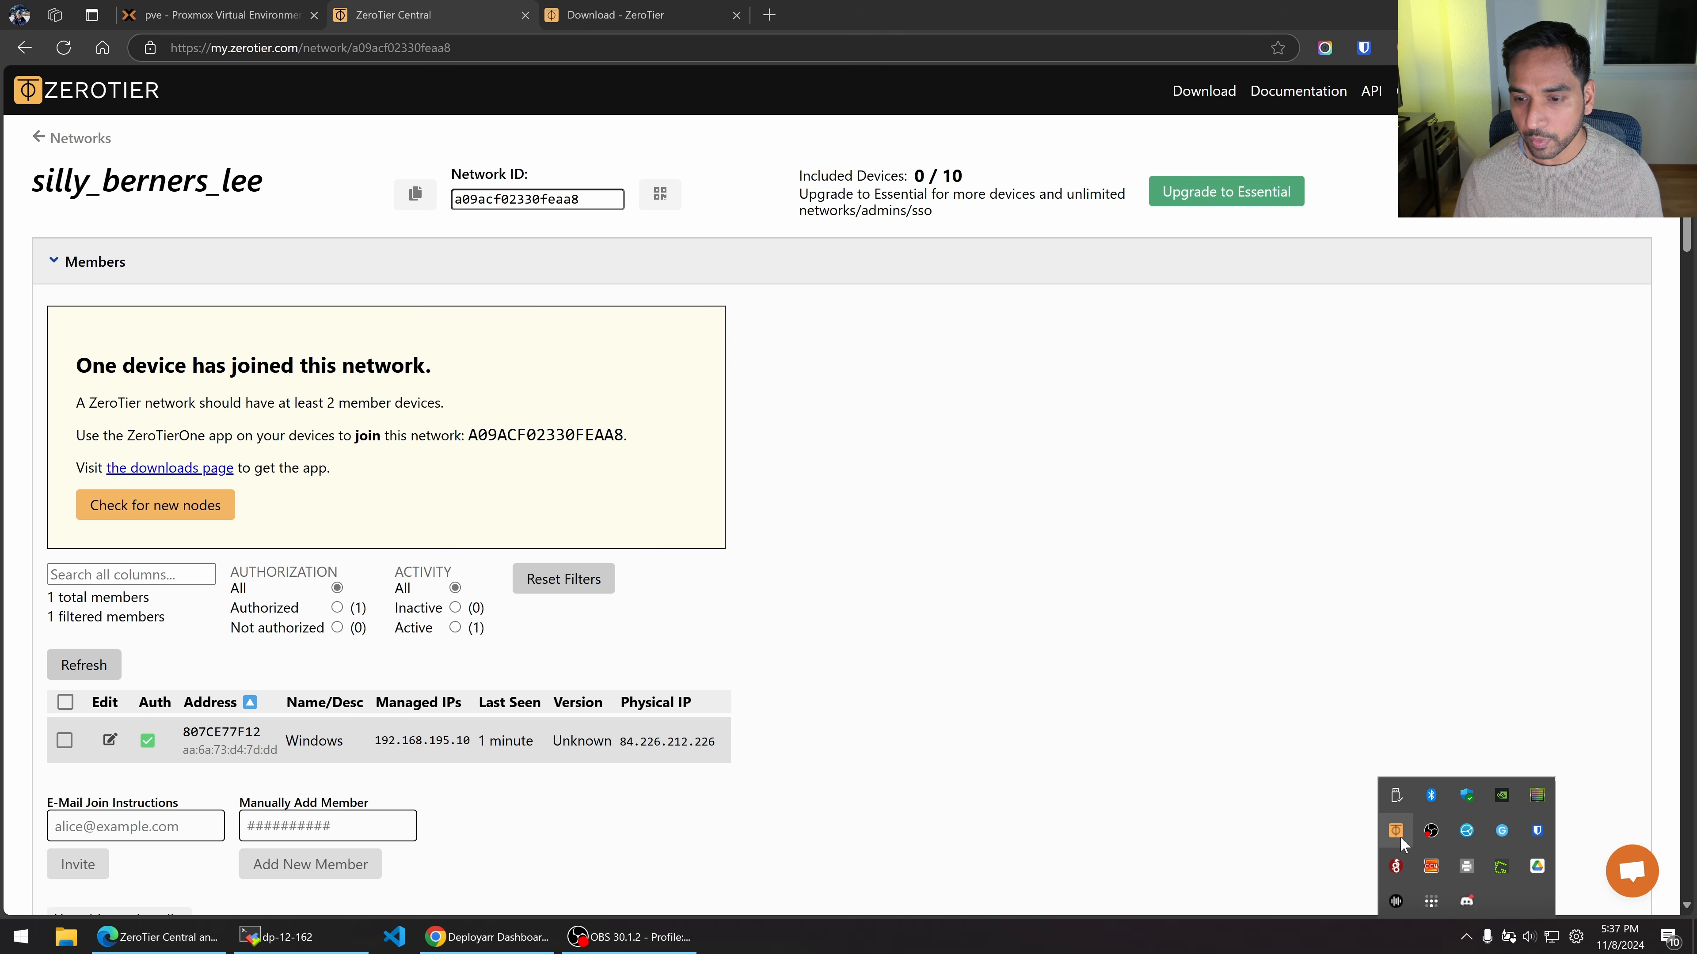
{"action": "left_click", "coordinate": [1400, 836]}
{"action": "mouse_move", "coordinate": [1554, 763]}
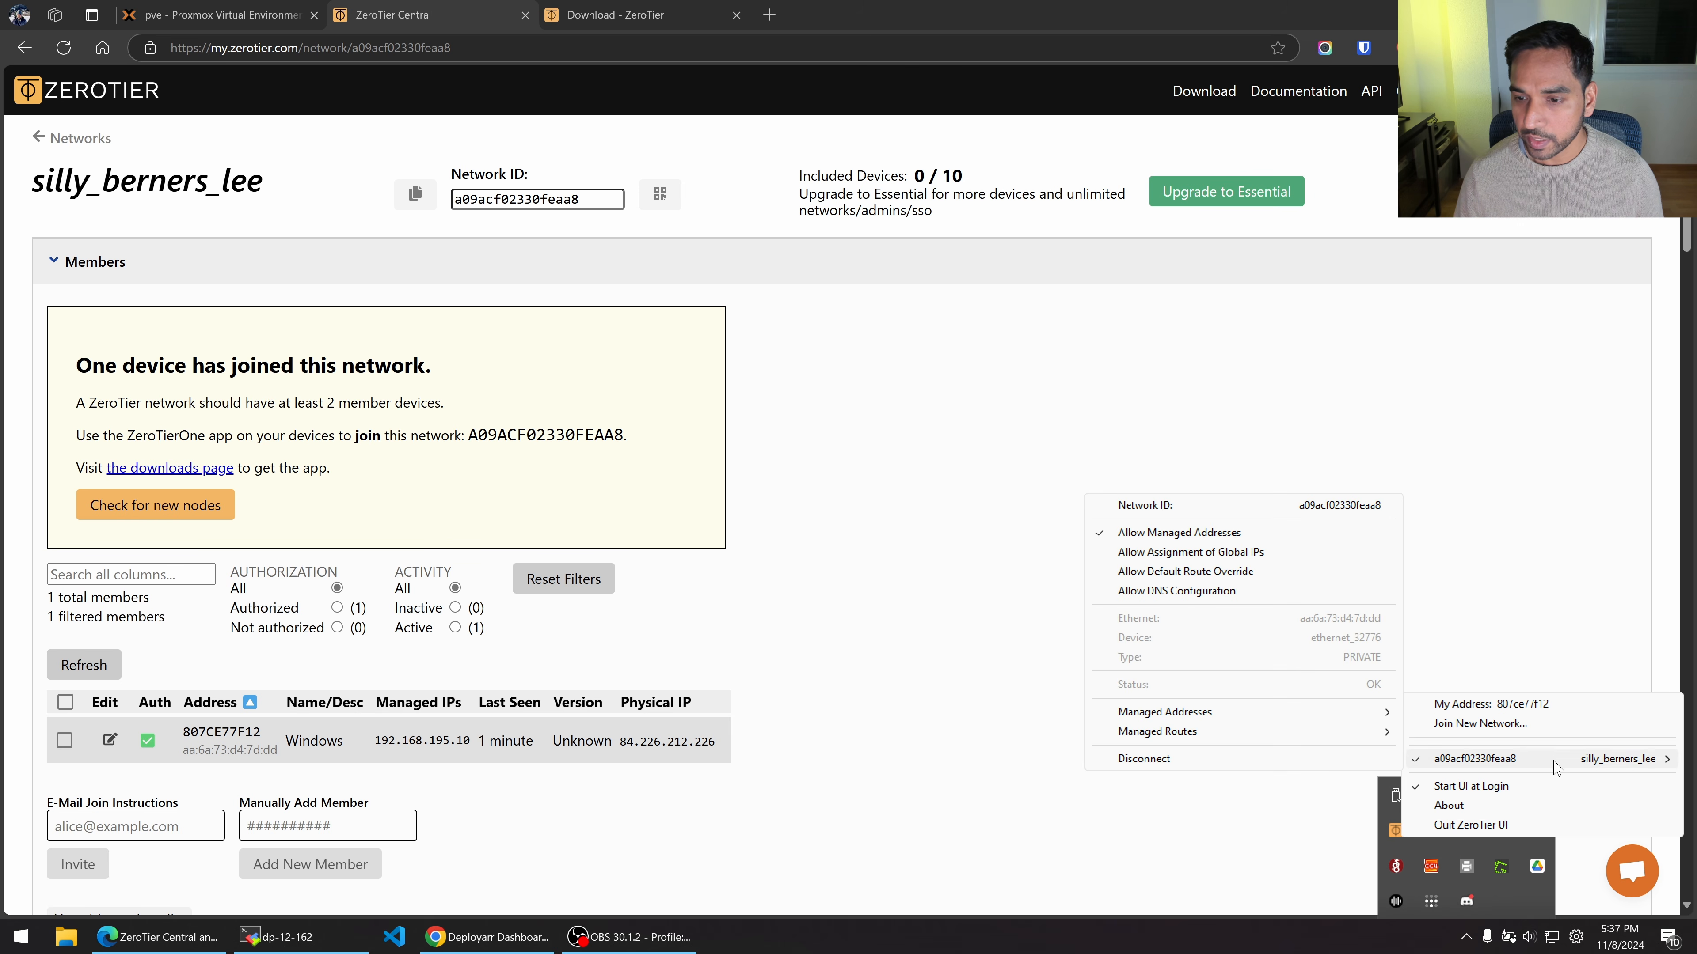
{"action": "mouse_move", "coordinate": [1162, 731]}
{"action": "left_click", "coordinate": [872, 563]}
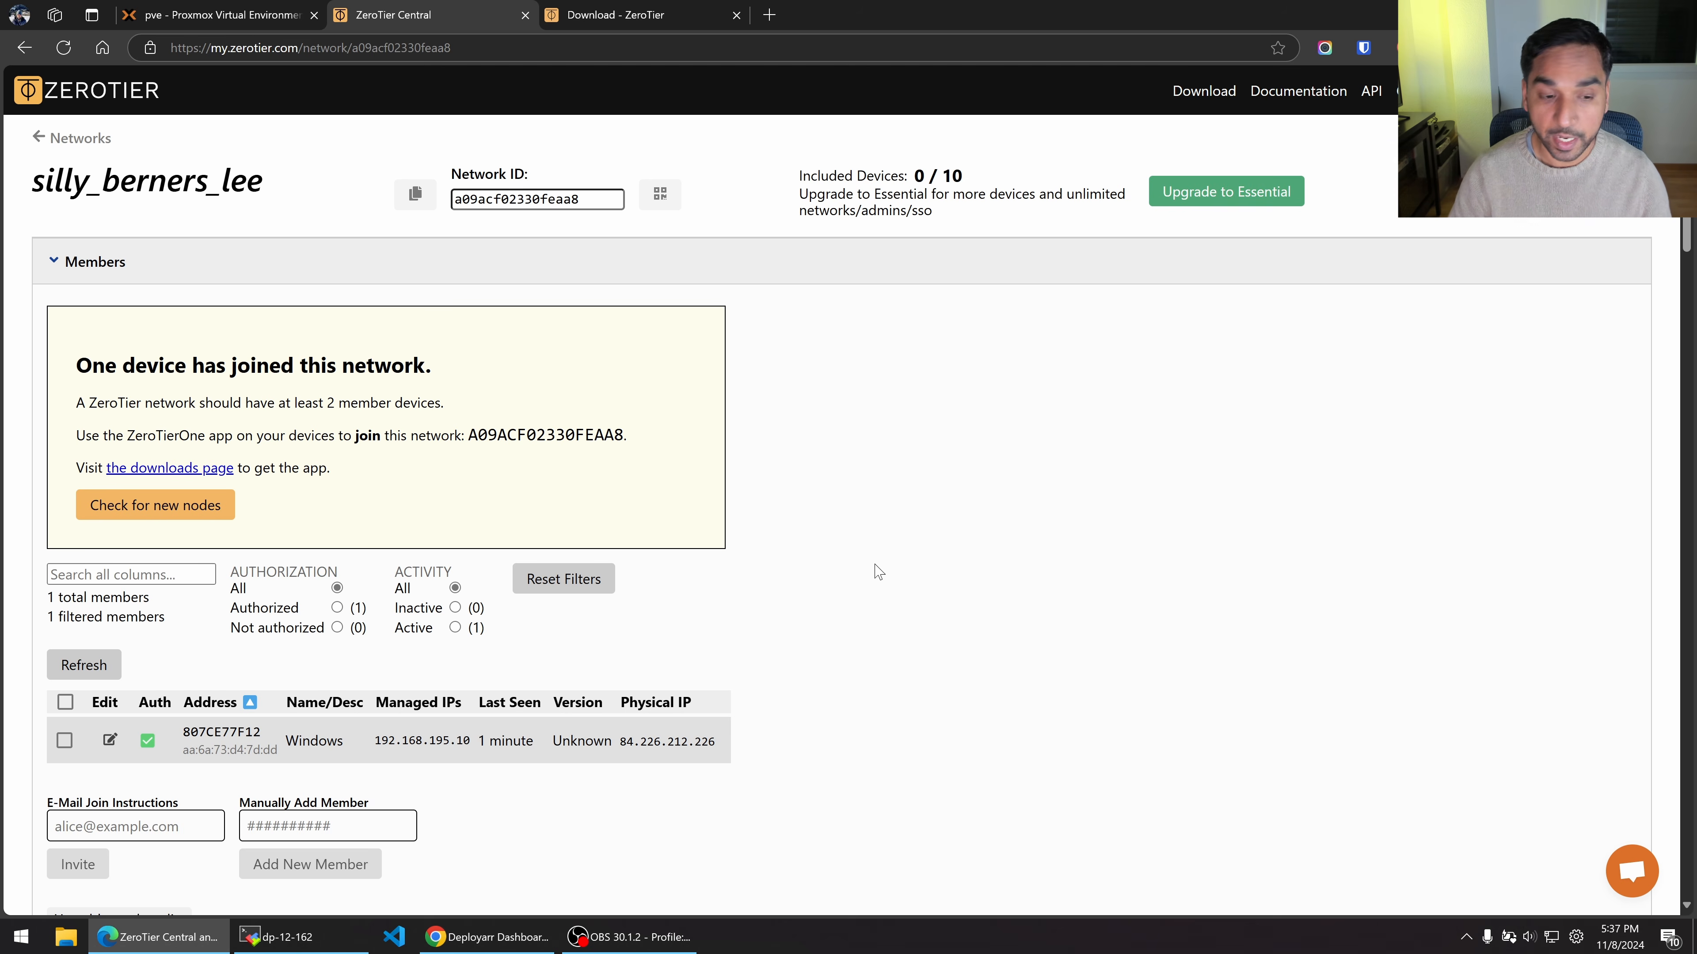